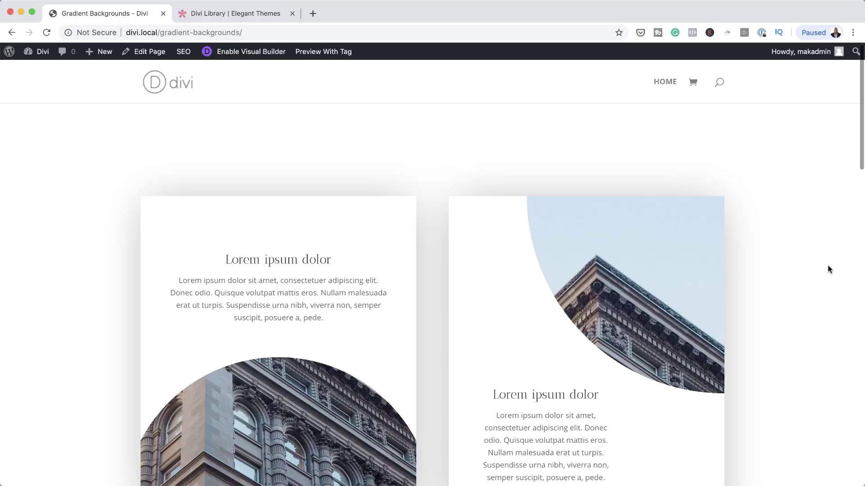
Step: Examine the card designs with curved image backgrounds on the finished Gradient Backgrounds page
{"action": "scroll", "coordinate": [827, 270], "scroll_direction": "down", "scroll_amount": 4}
{"action": "scroll", "coordinate": [828, 270], "scroll_direction": "down", "scroll_amount": 9}
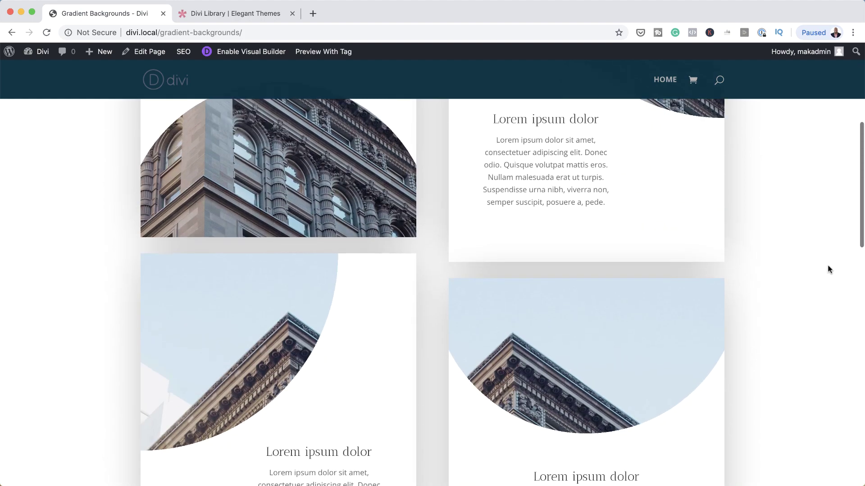
{"action": "scroll", "coordinate": [828, 270], "scroll_direction": "down", "scroll_amount": 8}
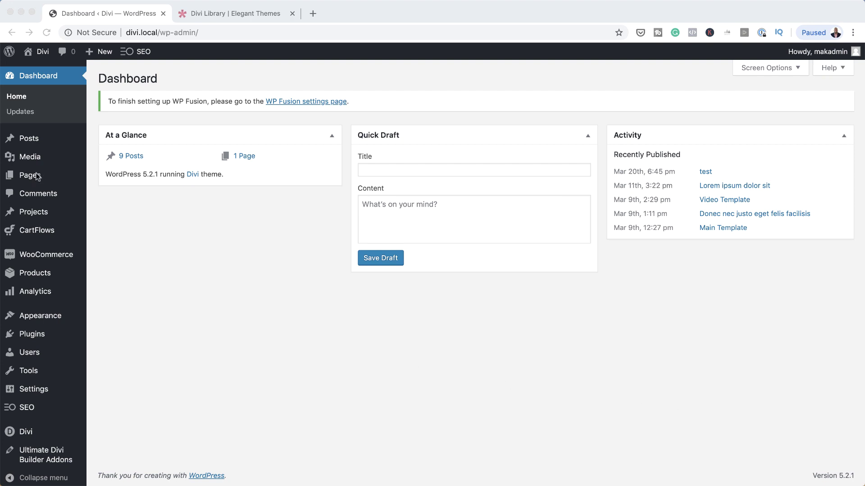
Step: Create a new page titled "Gradient Backgrounds" and start building it from scratch with the Divi Builder, without inserting a row
{"action": "mouse_move", "coordinate": [38, 176]}
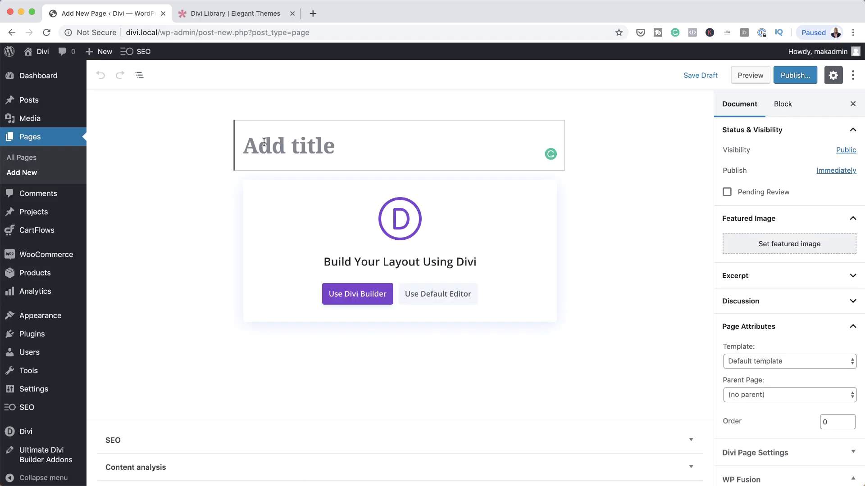
{"action": "type", "text": "Gradient Backgrounds"}
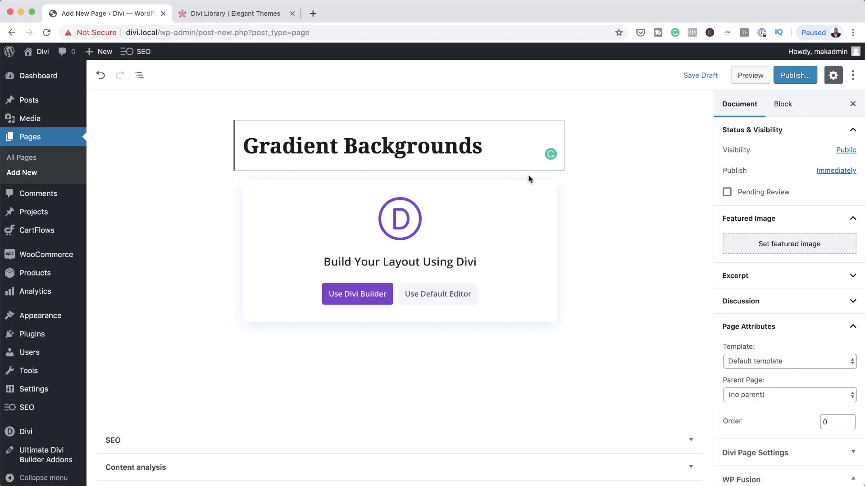
{"action": "left_click", "coordinate": [360, 298]}
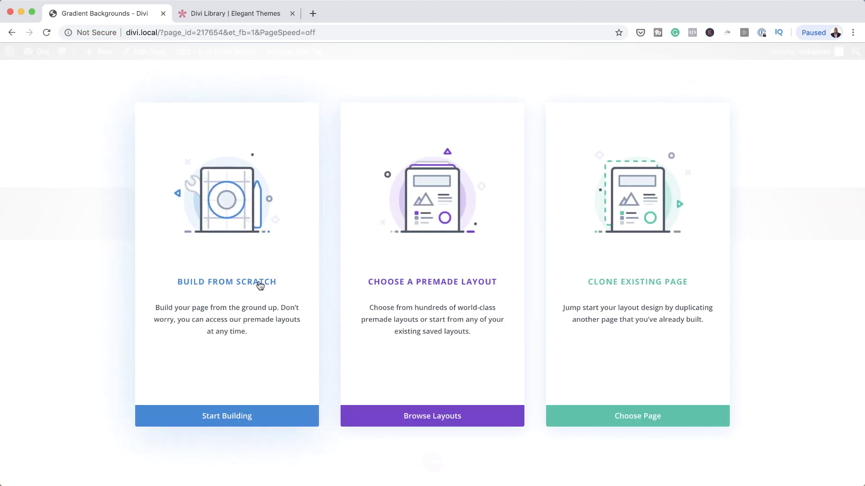
{"action": "left_click", "coordinate": [267, 285]}
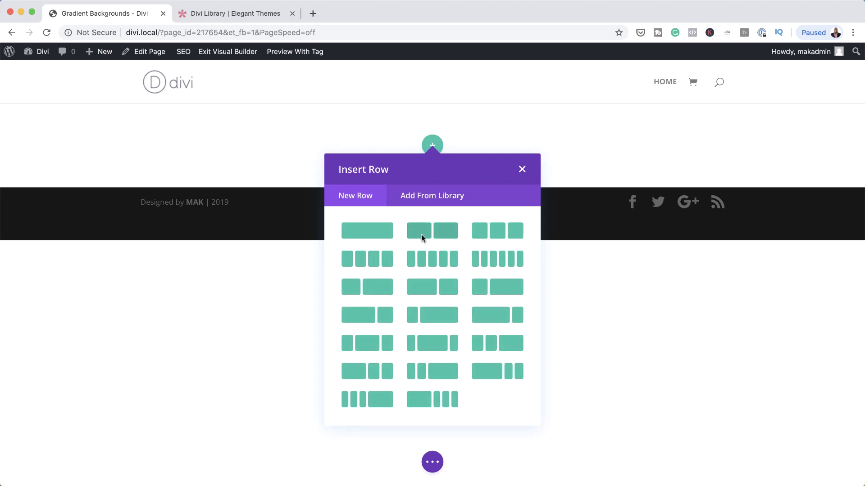
{"action": "left_click", "coordinate": [522, 170]}
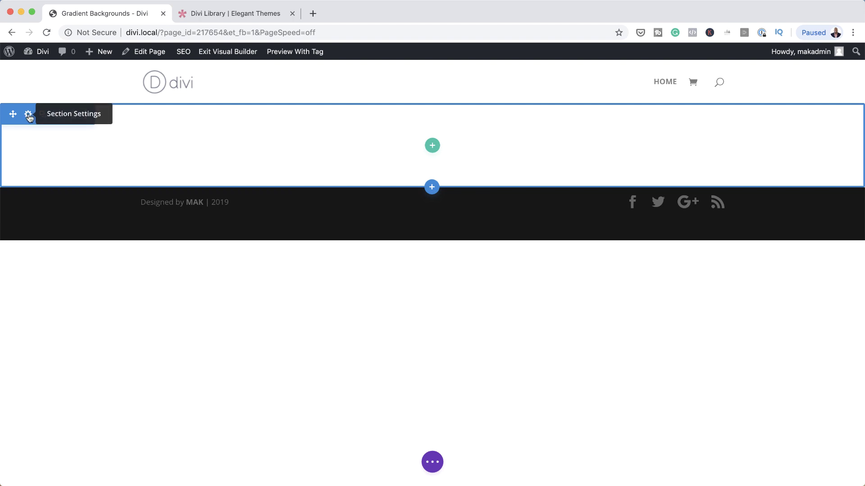
Step: Set the empty section's top and bottom padding to 150px, linked together, and save the section settings
{"action": "left_click", "coordinate": [29, 116]}
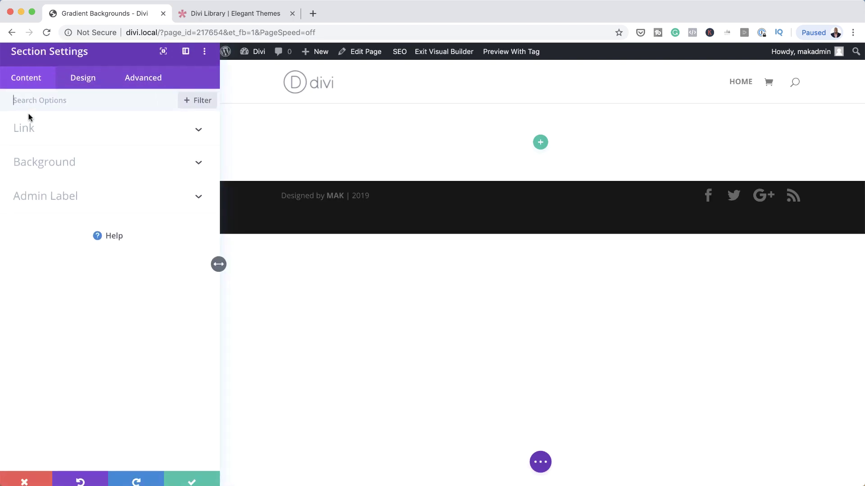
{"action": "left_click", "coordinate": [89, 85]}
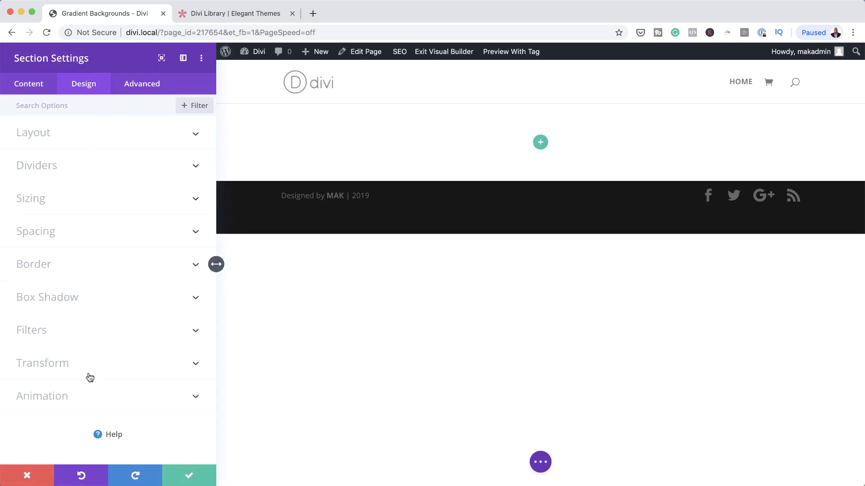
{"action": "left_click", "coordinate": [66, 232]}
{"action": "scroll", "coordinate": [90, 243], "scroll_direction": "down", "scroll_amount": 2}
{"action": "left_click", "coordinate": [28, 215]}
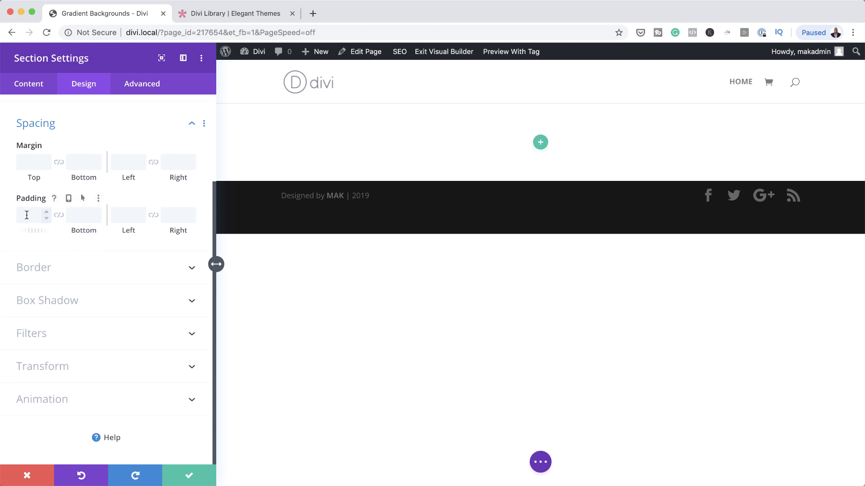
{"action": "type", "text": "159p0"}
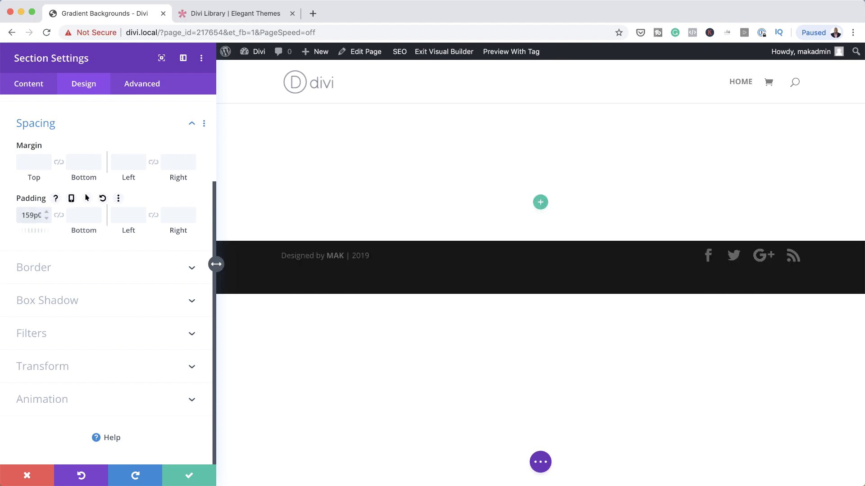
{"action": "double_click", "coordinate": [16, 215]}
{"action": "type", "text": "1"}
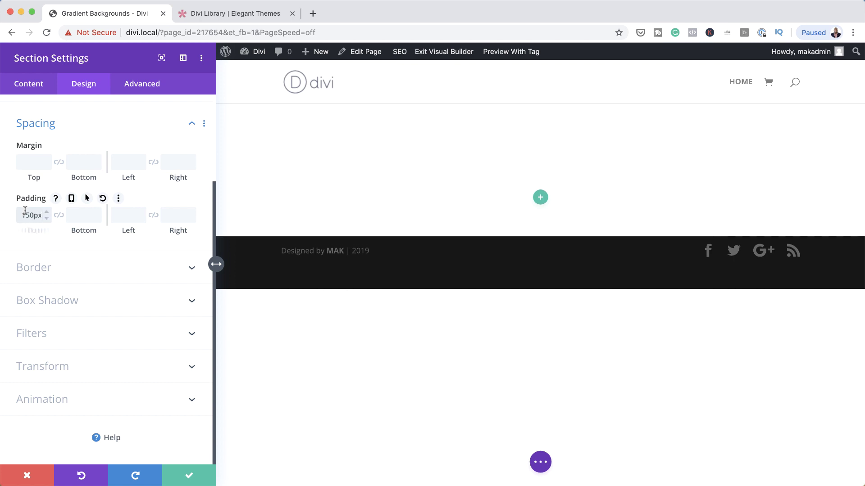
{"action": "left_click", "coordinate": [59, 216]}
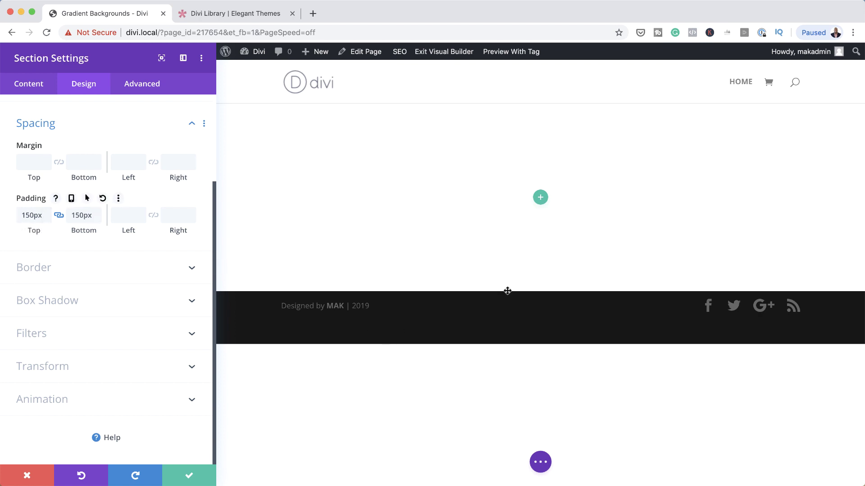
{"action": "left_click", "coordinate": [189, 476]}
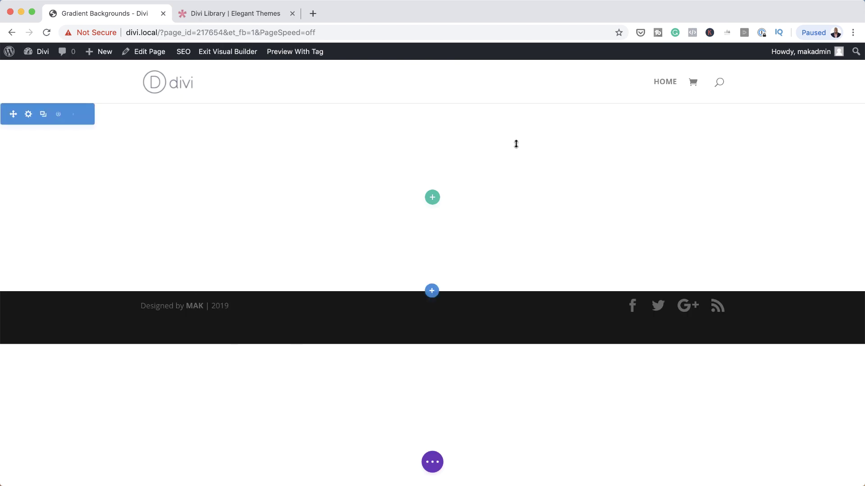
Step: Insert a row with two equal columns in the section and add a Blurb module to its first column
{"action": "left_click", "coordinate": [433, 197]}
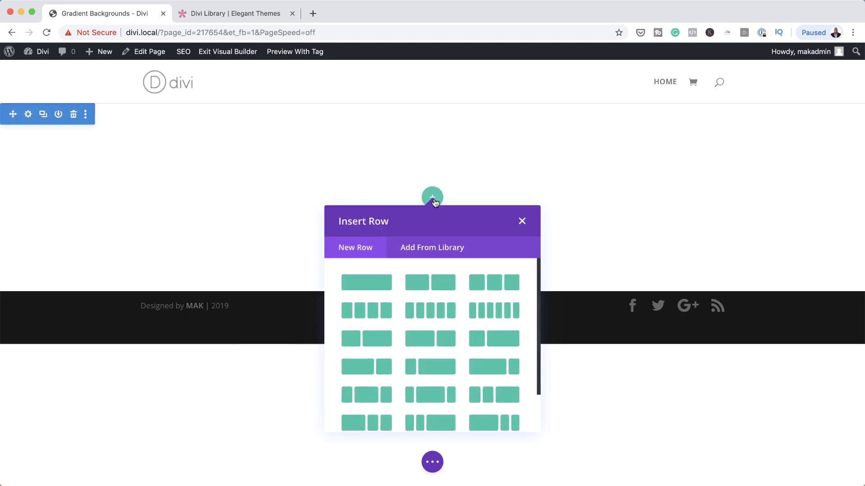
{"action": "left_click", "coordinate": [430, 283]}
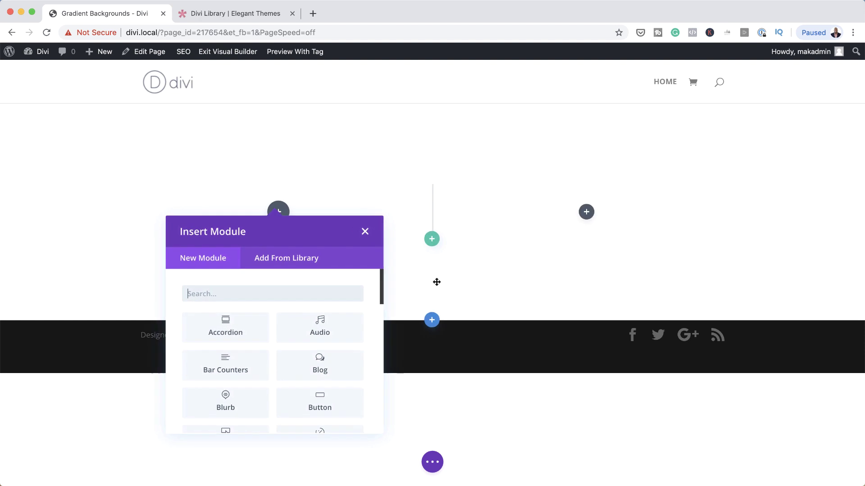
{"action": "left_click", "coordinate": [225, 400]}
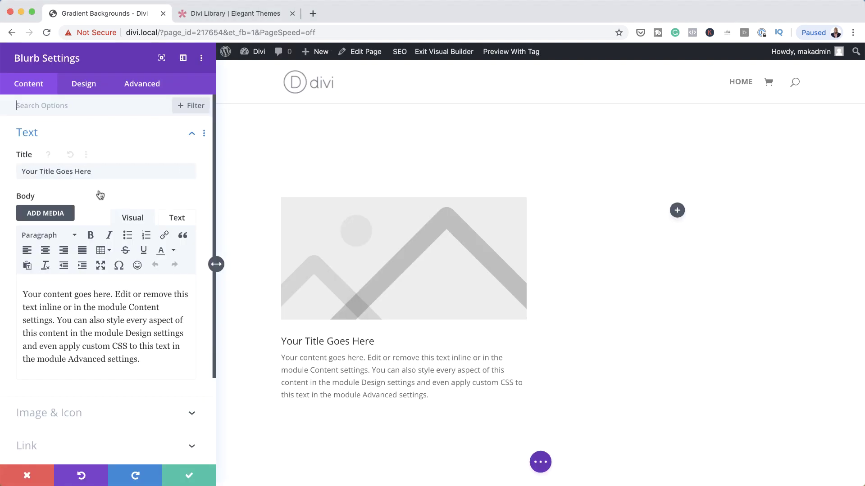
Step: Replace the blurb's body with the "Lorem ipsum dolor sit amet..." placeholder paragraph and set its title to "Lorem ipsum dolor"
{"action": "left_click_drag", "start_coordinate": [22, 293], "coordinate": [165, 362]}
{"action": "type", "text": "Lorem ipsum dolor sit amet, consectetuer adipiscing elit. Donec odio. Quisque volutpat mattis eros. Nullam malesuada erat ut turpis. Suspendisse urna nibh, viverra non, semper suscipit, posuere a, pede."}
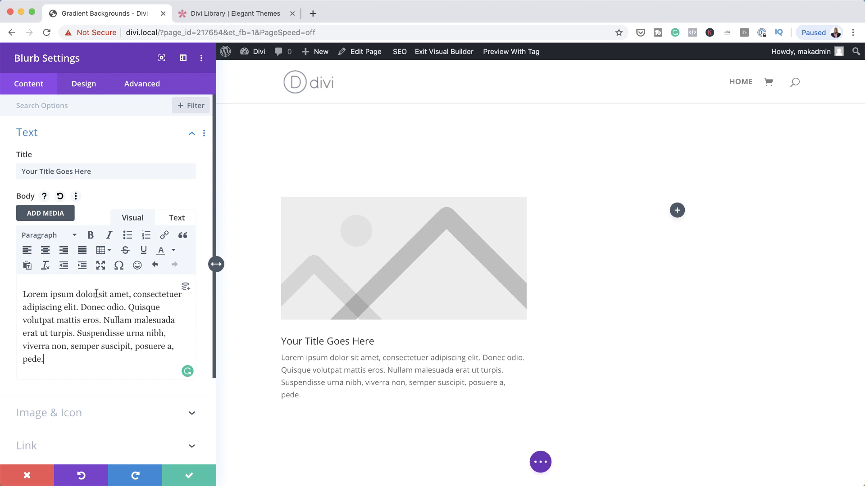
{"action": "left_click_drag", "start_coordinate": [96, 294], "coordinate": [27, 292]}
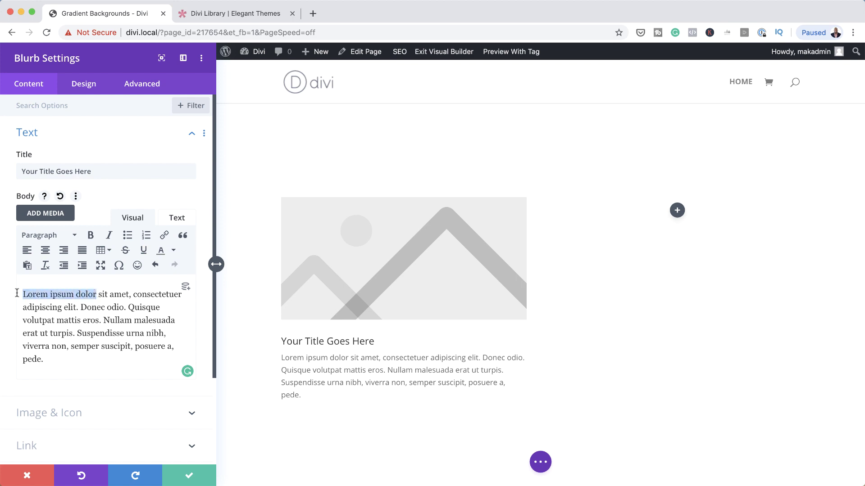
{"action": "triple_click", "coordinate": [98, 171]}
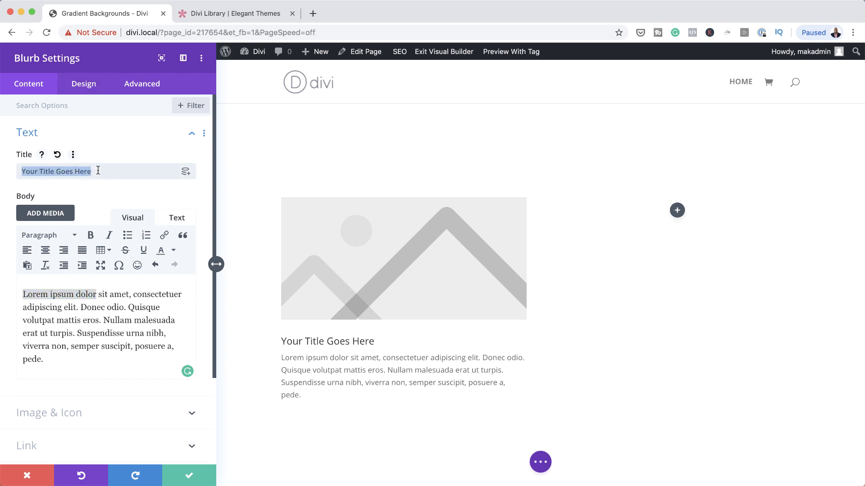
{"action": "type", "text": "Lorem ipsum dolor"}
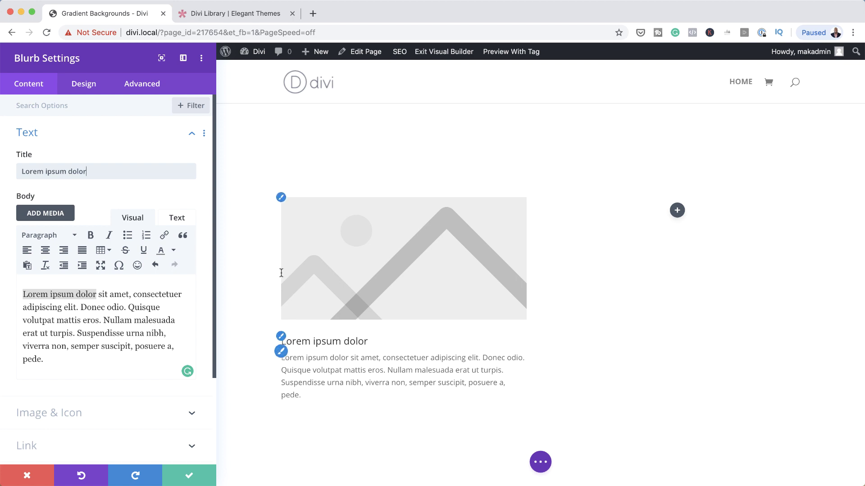
Step: Set the blurb's text alignment to centered
{"action": "left_click", "coordinate": [84, 85]}
{"action": "left_click", "coordinate": [60, 166]}
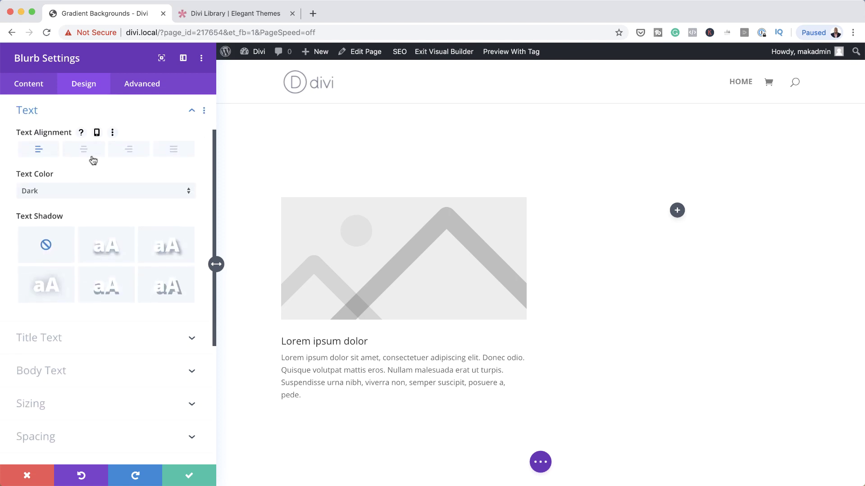
{"action": "left_click", "coordinate": [85, 150]}
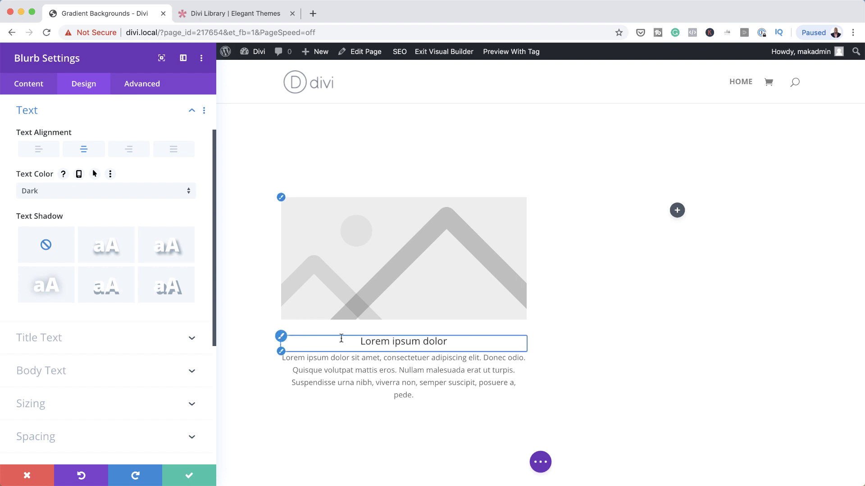
Step: Style the blurb title with the Antic Didone font, a 23px text size and a 1.5em line height
{"action": "left_click", "coordinate": [281, 336]}
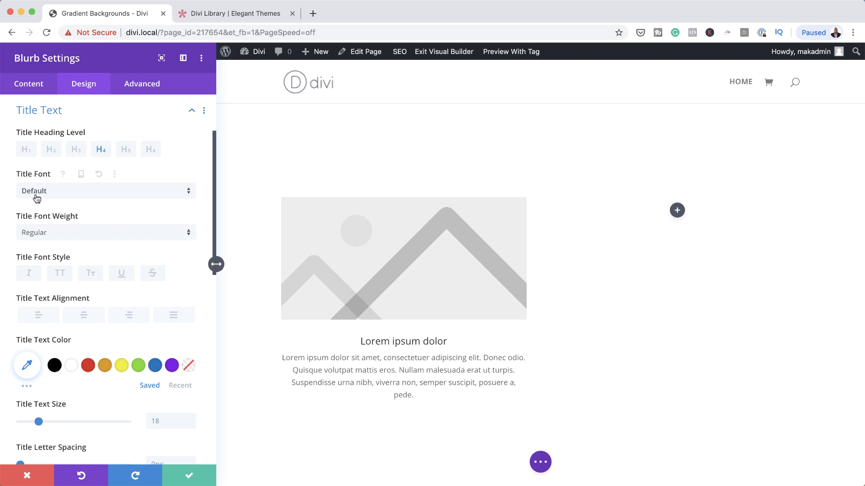
{"action": "left_click", "coordinate": [55, 193]}
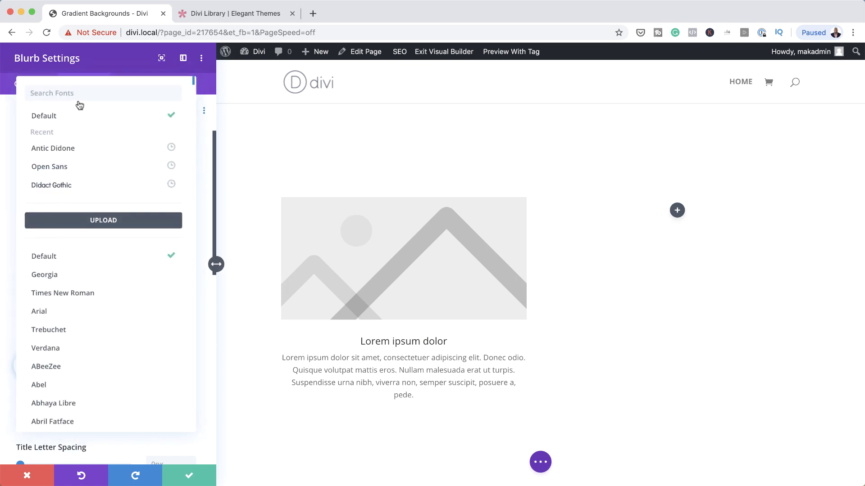
{"action": "left_click", "coordinate": [69, 151]}
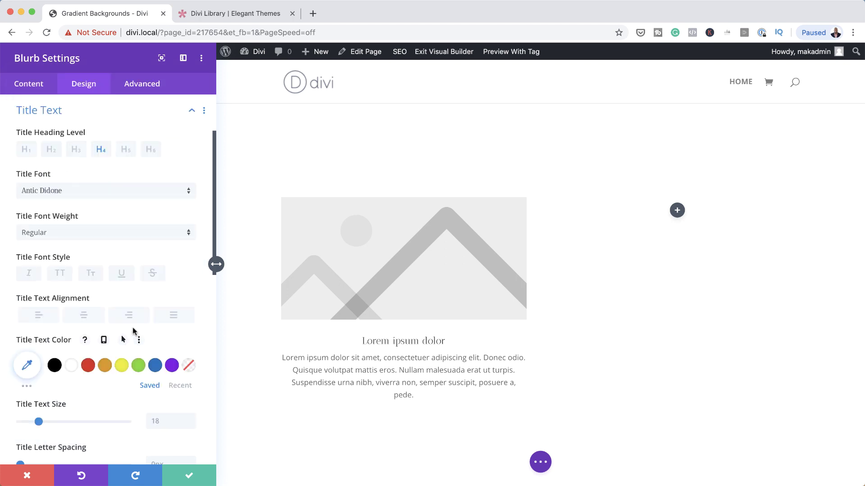
{"action": "scroll", "coordinate": [90, 386], "scroll_direction": "down", "scroll_amount": 1}
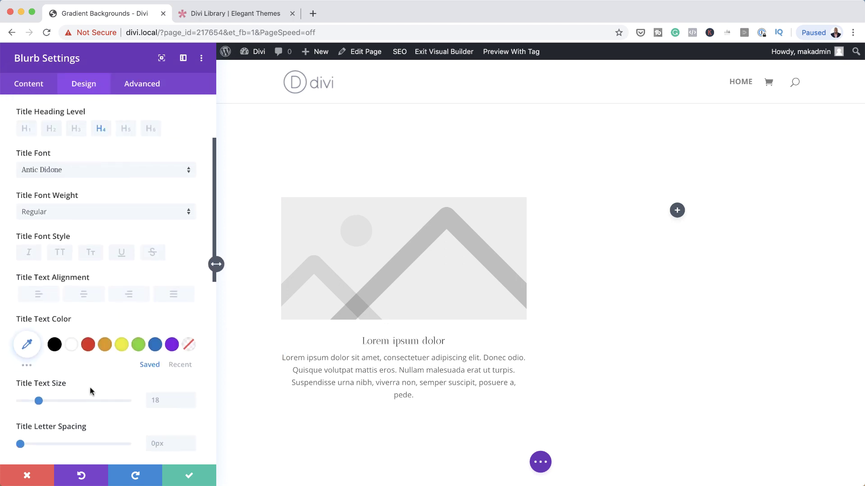
{"action": "left_click", "coordinate": [164, 399]}
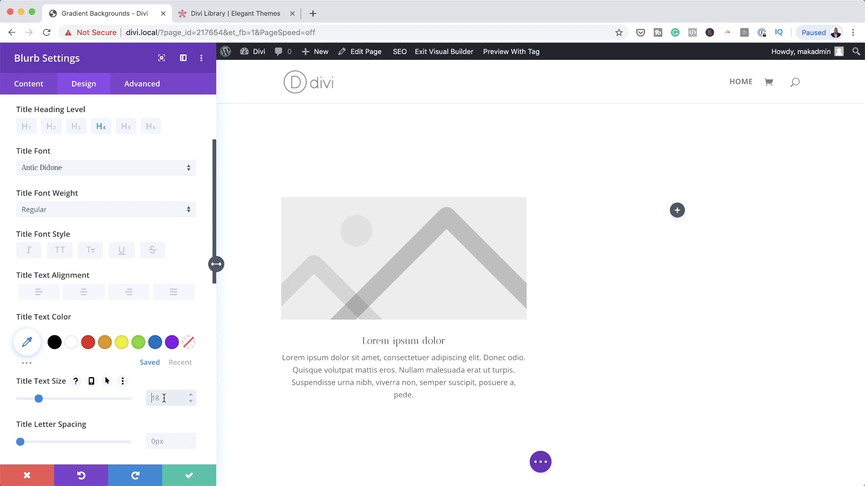
{"action": "type", "text": "23"}
{"action": "scroll", "coordinate": [159, 414], "scroll_direction": "down", "scroll_amount": 1}
{"action": "scroll", "coordinate": [158, 414], "scroll_direction": "down", "scroll_amount": 5}
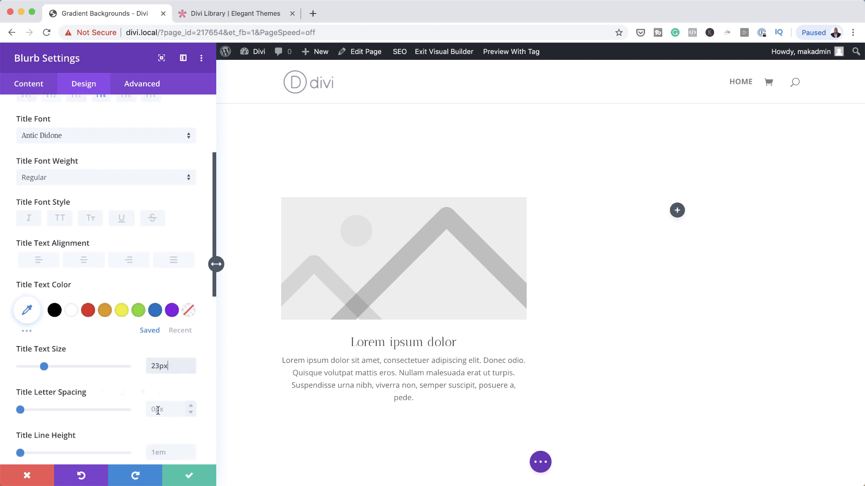
{"action": "left_click", "coordinate": [154, 292]}
{"action": "type", "text": "1.5em"}
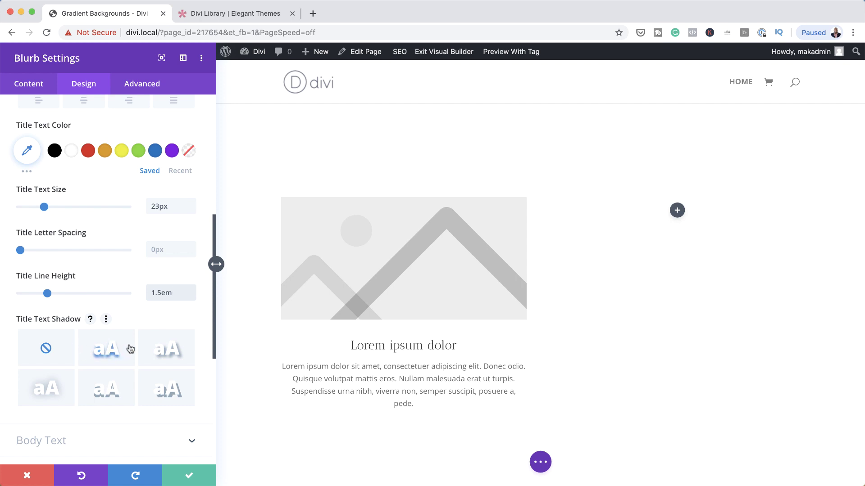
Step: Give the blurb the first box shadow preset, with a blur strength of 80px
{"action": "scroll", "coordinate": [130, 381], "scroll_direction": "down", "scroll_amount": 6}
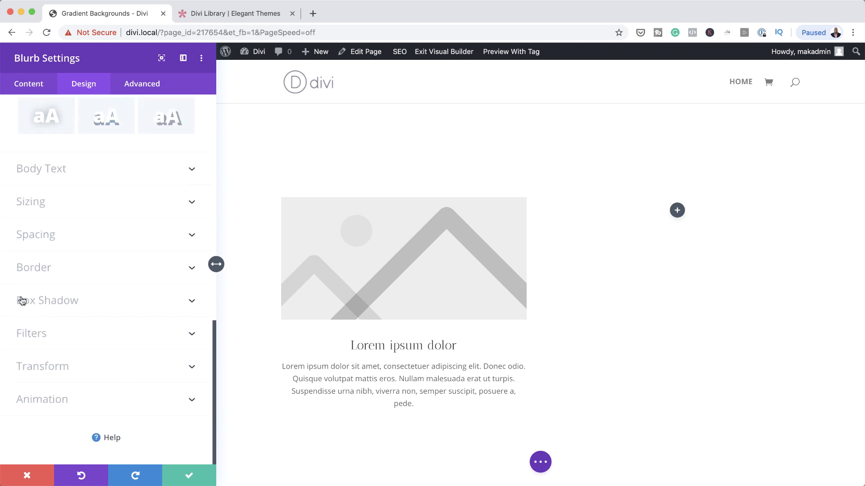
{"action": "left_click", "coordinate": [87, 301]}
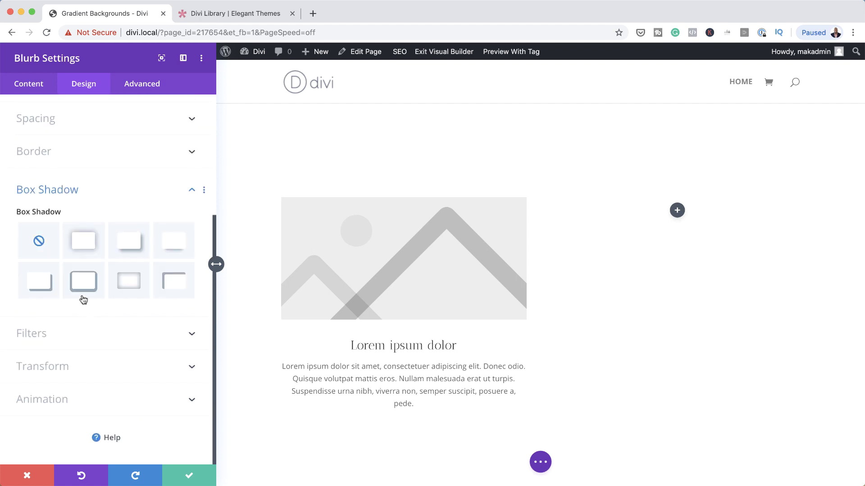
{"action": "left_click", "coordinate": [90, 243]}
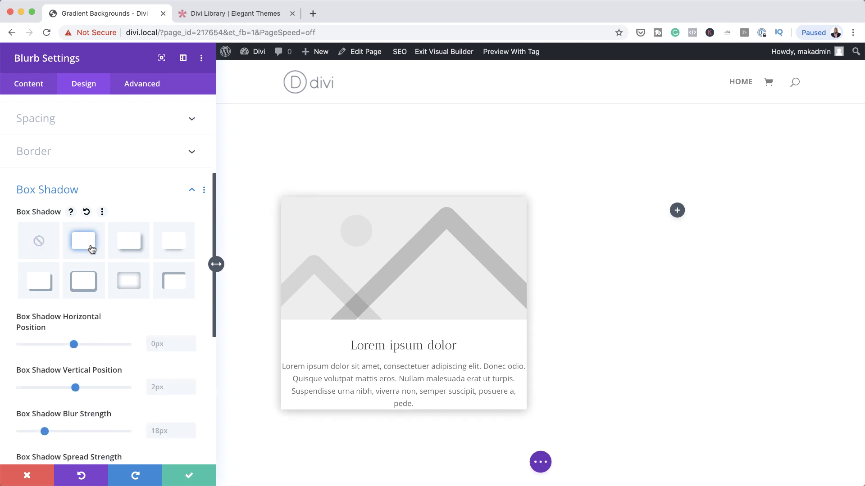
{"action": "scroll", "coordinate": [171, 324], "scroll_direction": "down", "scroll_amount": 1}
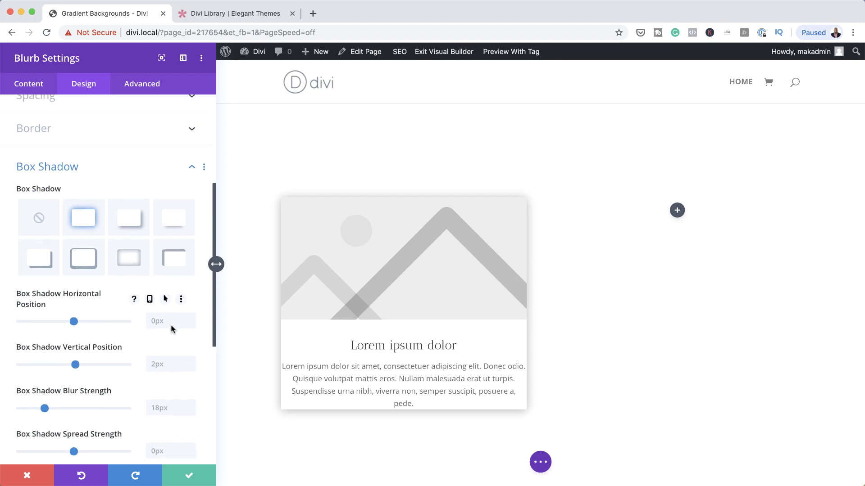
{"action": "scroll", "coordinate": [173, 344], "scroll_direction": "down", "scroll_amount": 1}
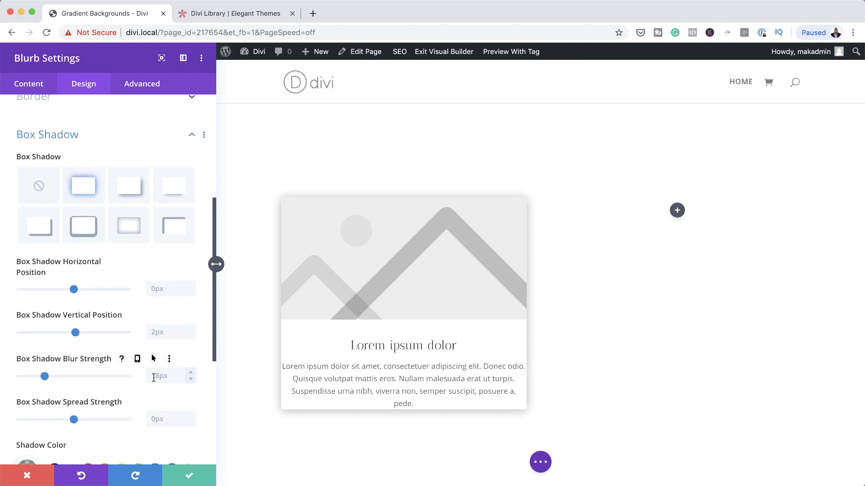
{"action": "left_click", "coordinate": [179, 375]}
{"action": "key", "text": "super+a"}
{"action": "type", "text": "80"}
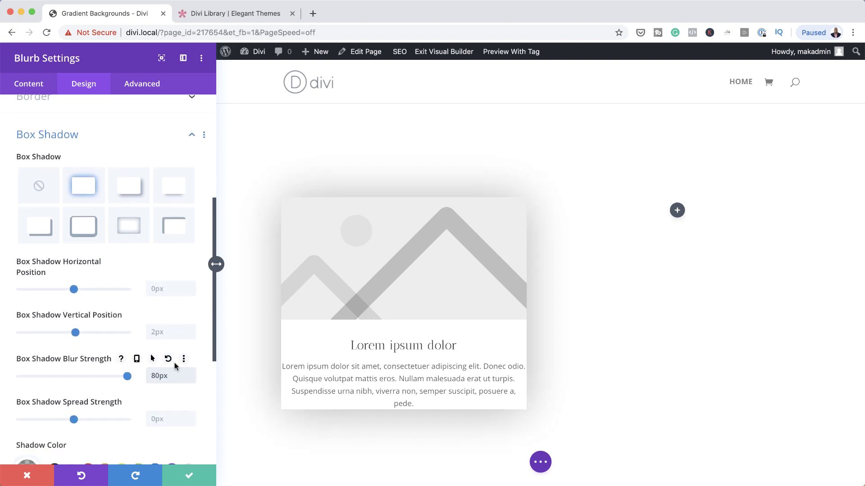
Step: Set the box shadow's spread strength to -10px and check its shadow color
{"action": "scroll", "coordinate": [192, 404], "scroll_direction": "down", "scroll_amount": 2}
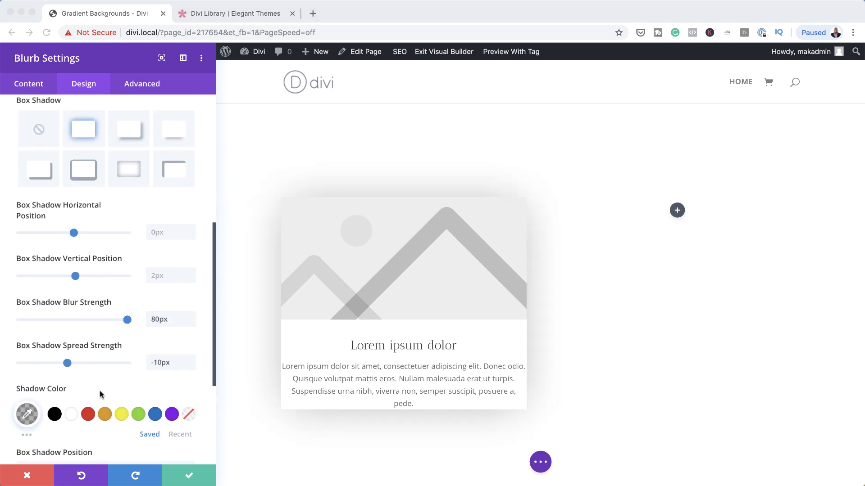
{"action": "scroll", "coordinate": [100, 395], "scroll_direction": "down", "scroll_amount": 2}
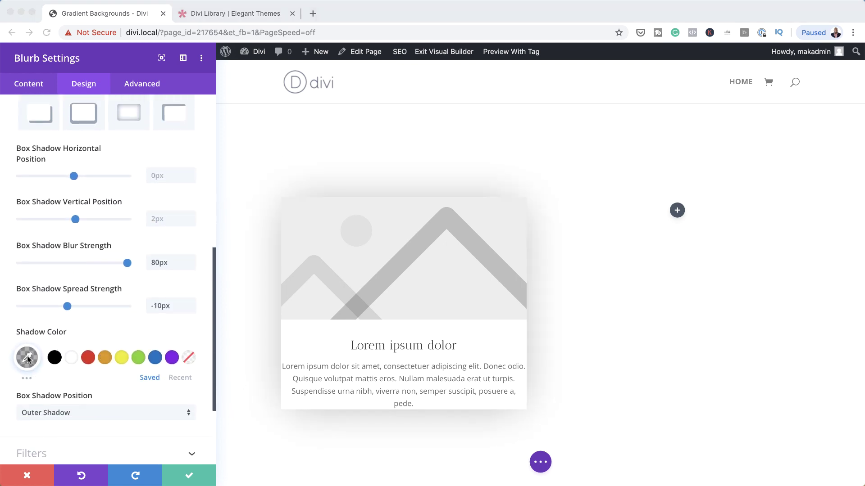
{"action": "left_click", "coordinate": [27, 357]}
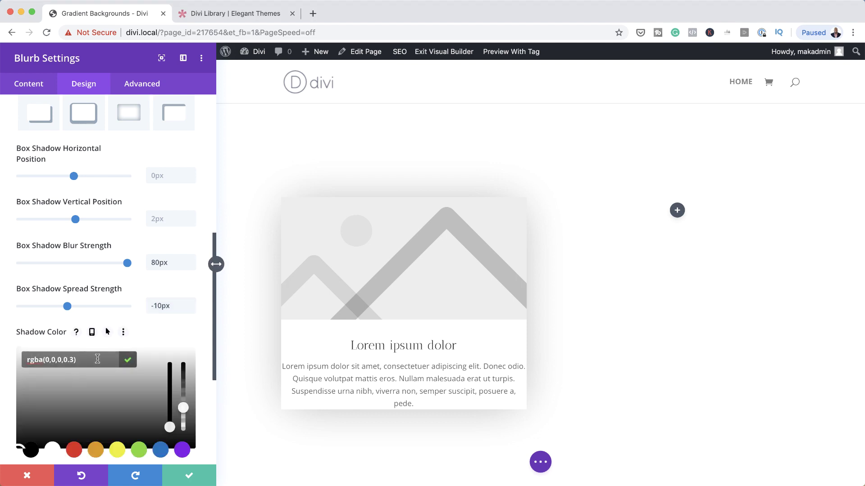
{"action": "left_click", "coordinate": [182, 333]}
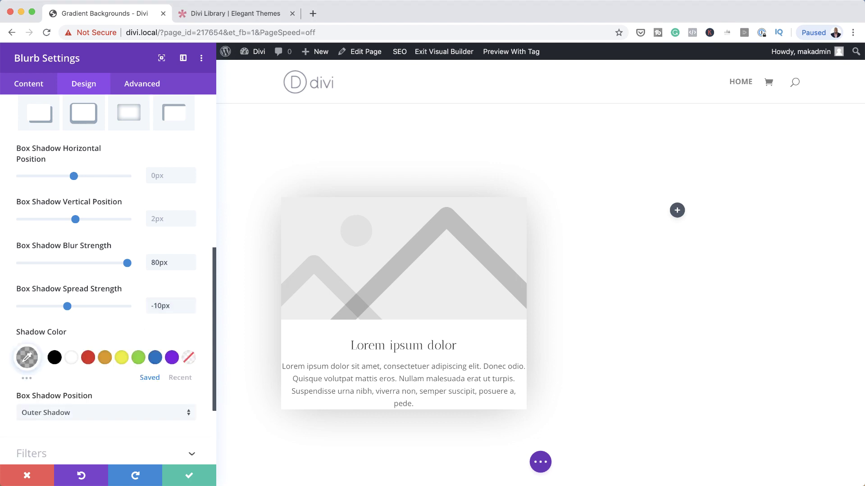
Step: Remove the placeholder image from the blurb and save the module settings
{"action": "left_click", "coordinate": [30, 85]}
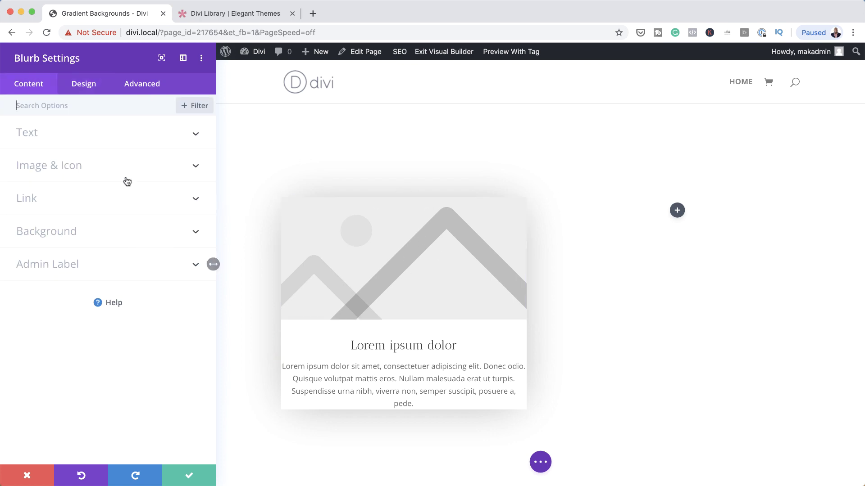
{"action": "left_click", "coordinate": [71, 168]}
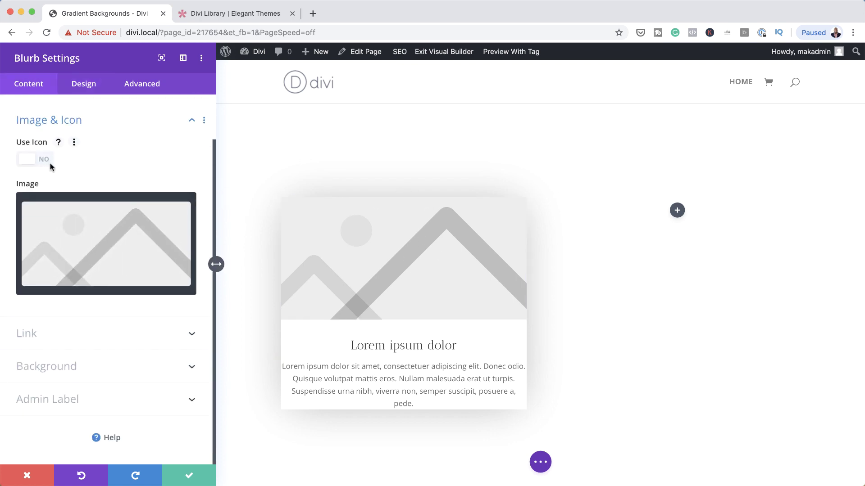
{"action": "left_click", "coordinate": [181, 209]}
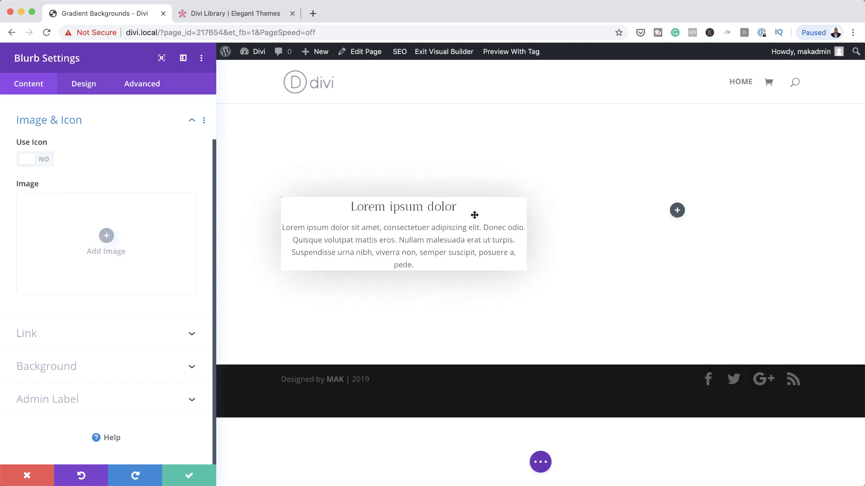
{"action": "left_click", "coordinate": [188, 477]}
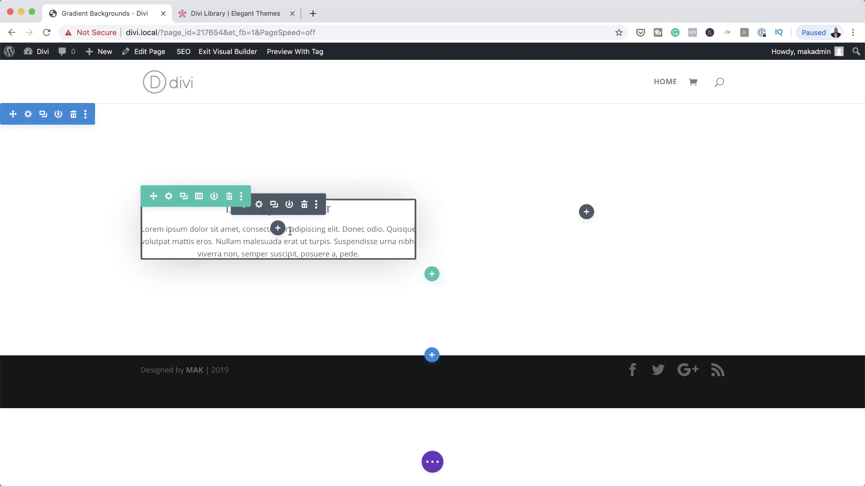
Step: Duplicate the blurb to fill both columns with four copies each, deleting the surplus copies
{"action": "left_click", "coordinate": [274, 207]}
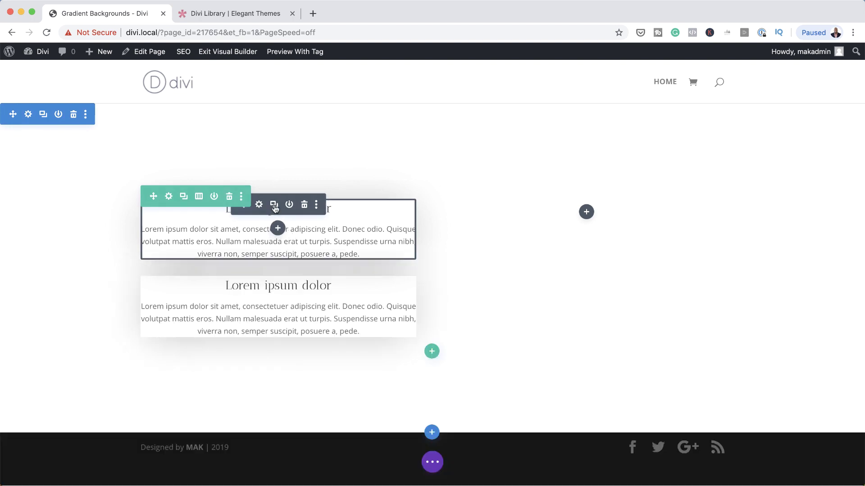
{"action": "left_click", "coordinate": [274, 206]}
{"action": "left_click", "coordinate": [274, 207]}
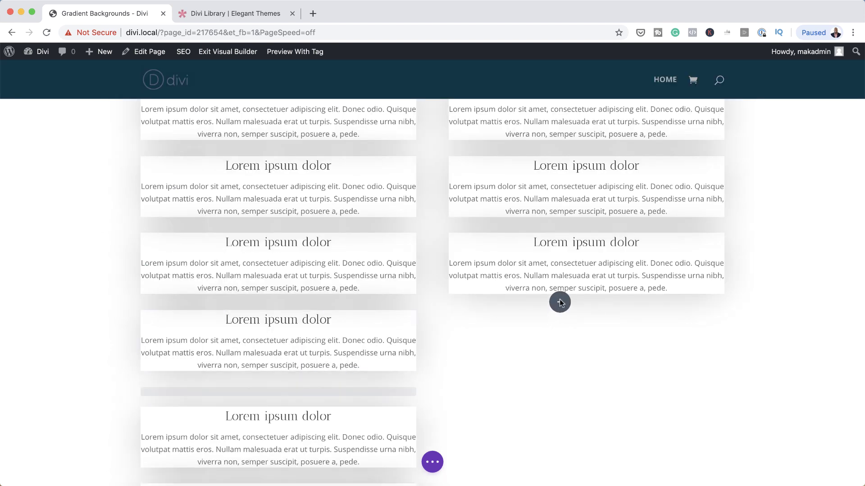
{"action": "scroll", "coordinate": [332, 285], "scroll_direction": "down", "scroll_amount": 3}
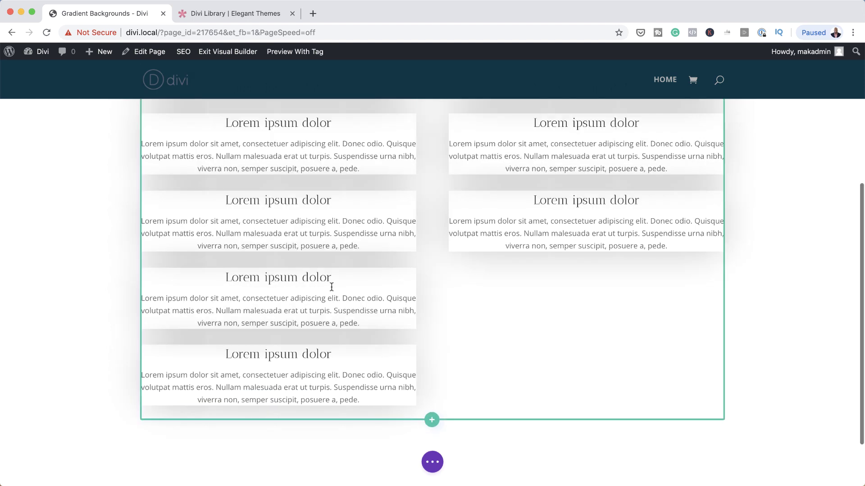
{"action": "left_click", "coordinate": [304, 274]}
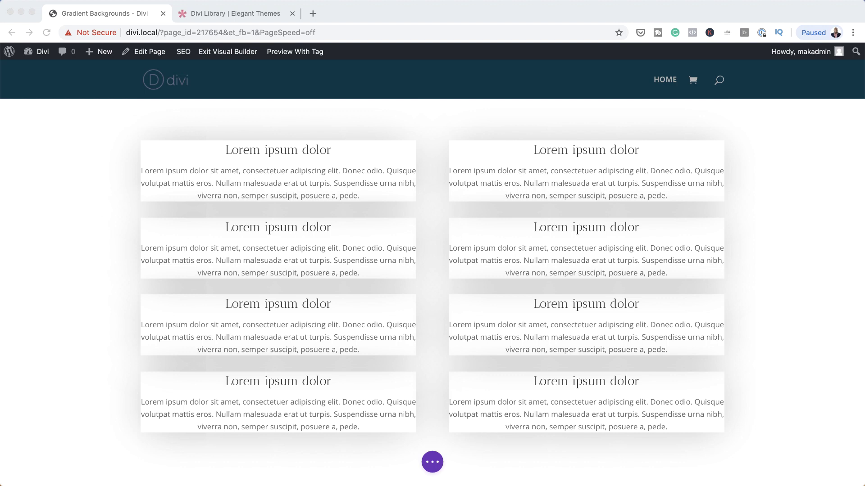
Step: Add a background gradient to the first blurb in the first column
{"action": "left_click", "coordinate": [104, 151]}
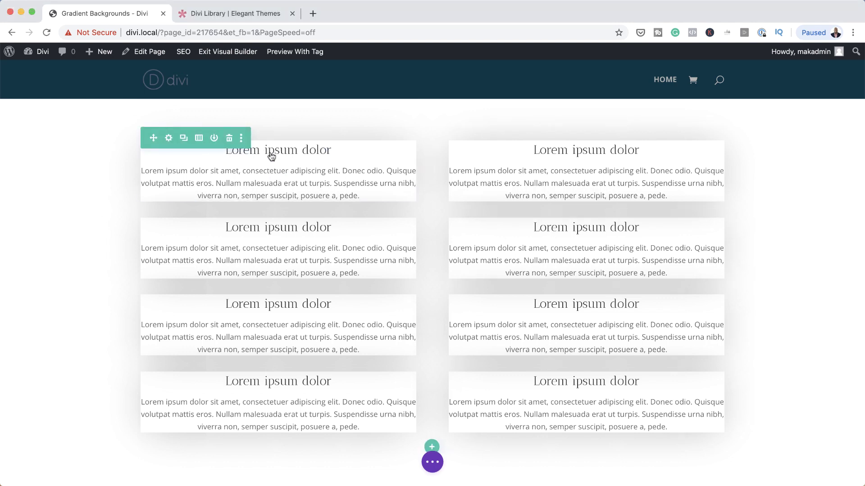
{"action": "left_click", "coordinate": [259, 149]}
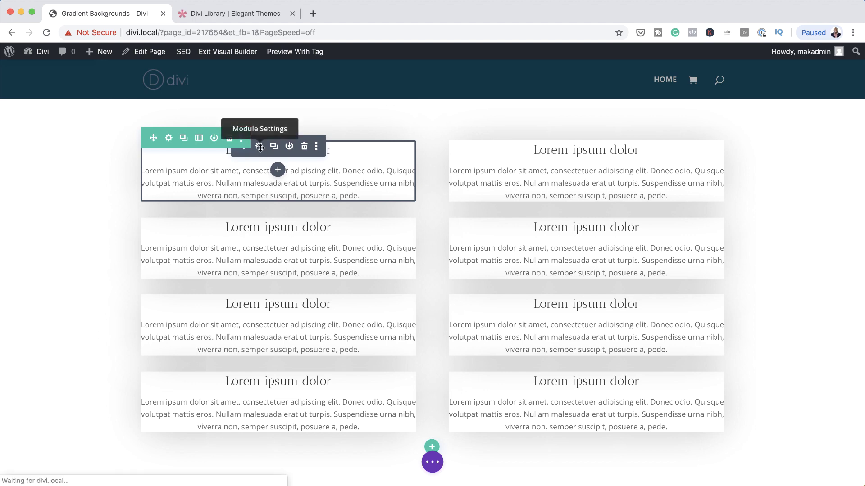
{"action": "scroll", "coordinate": [137, 389], "scroll_direction": "down", "scroll_amount": 5}
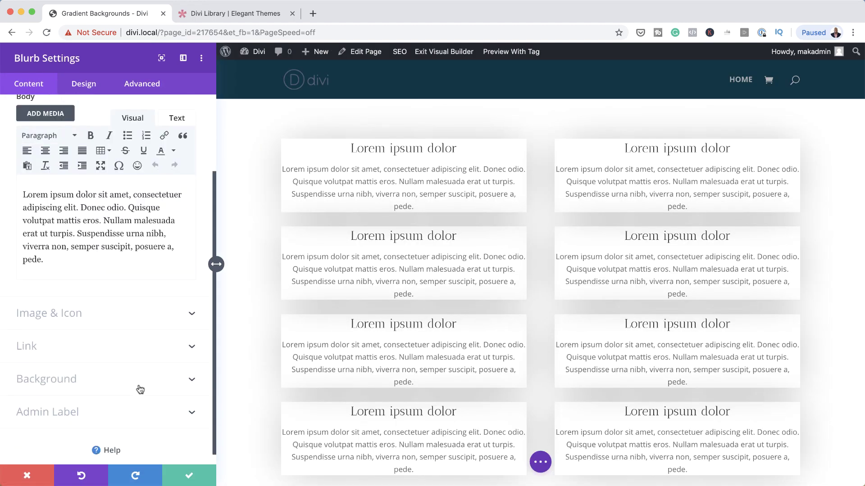
{"action": "left_click", "coordinate": [70, 381]}
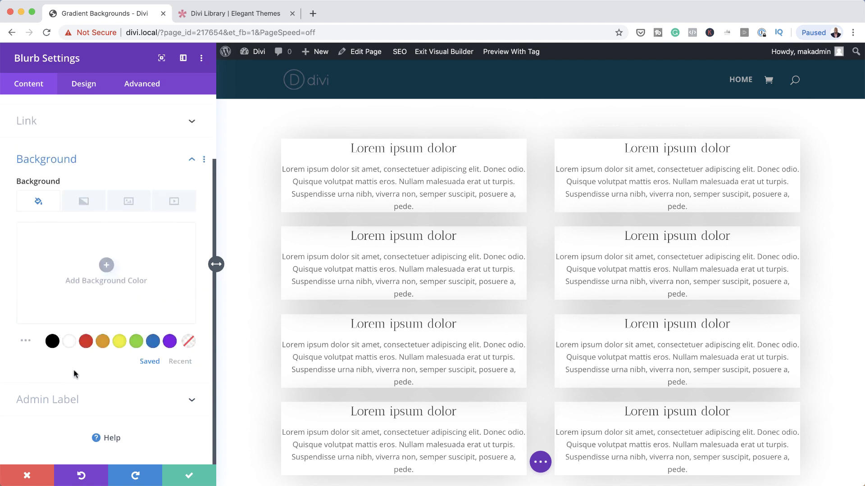
{"action": "left_click", "coordinate": [84, 203]}
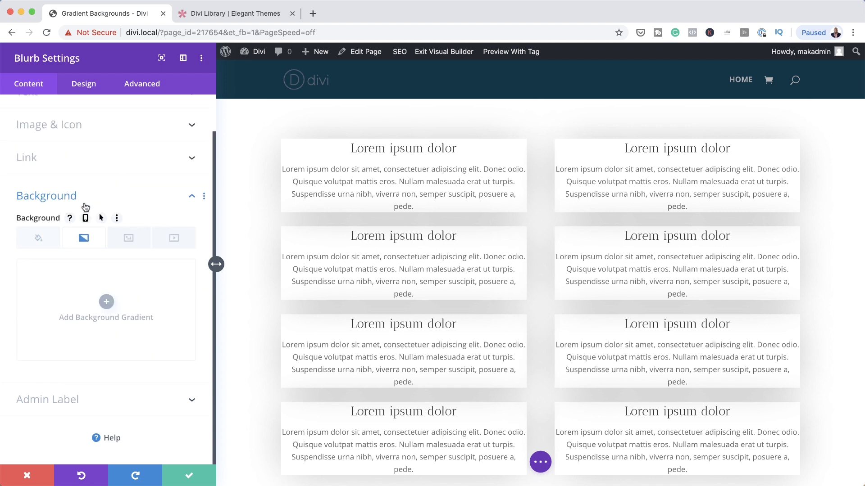
{"action": "left_click", "coordinate": [107, 301]}
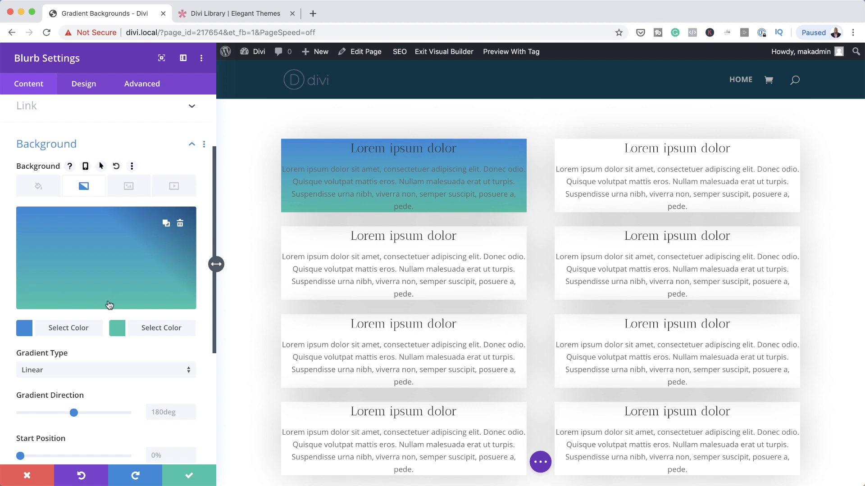
Step: Set the gradient's first color to rgba(255,255,255,0) and its second color to #ffffff
{"action": "left_click", "coordinate": [24, 329]}
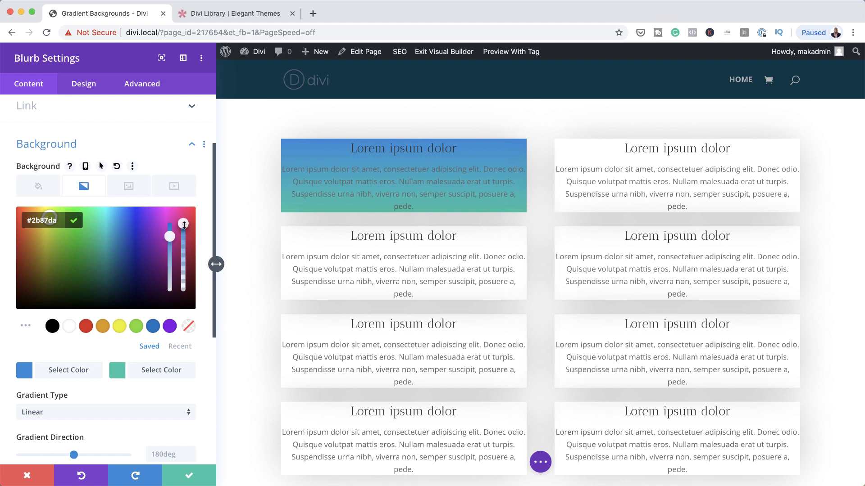
{"action": "left_click_drag", "start_coordinate": [184, 226], "coordinate": [184, 245]}
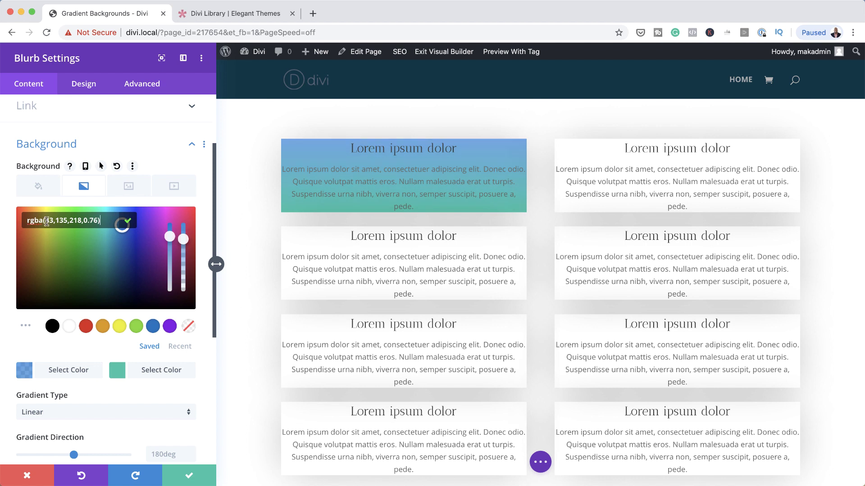
{"action": "left_click_drag", "start_coordinate": [46, 220], "coordinate": [97, 220]}
{"action": "type", "text": "rgba(255,255,255,0)"}
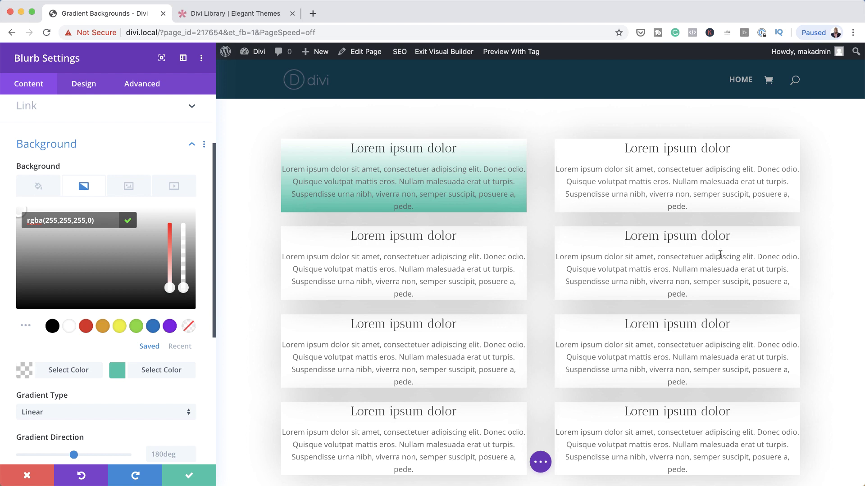
{"action": "left_click", "coordinate": [118, 374]}
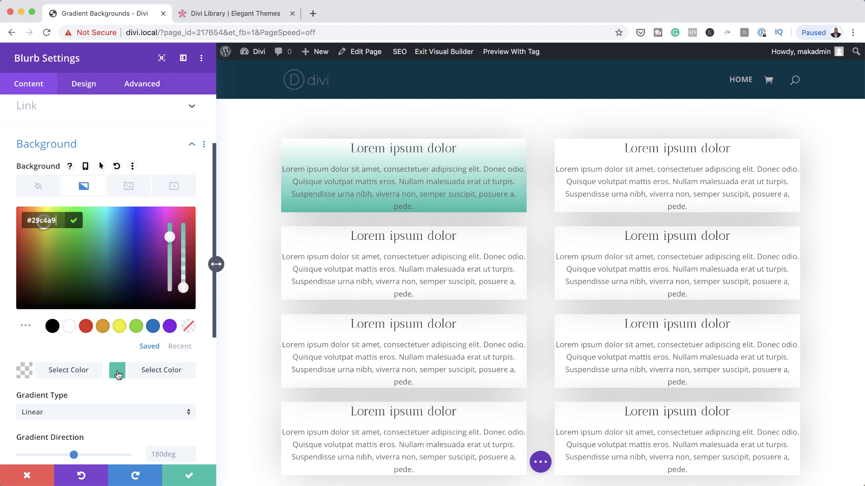
{"action": "left_click", "coordinate": [70, 329]}
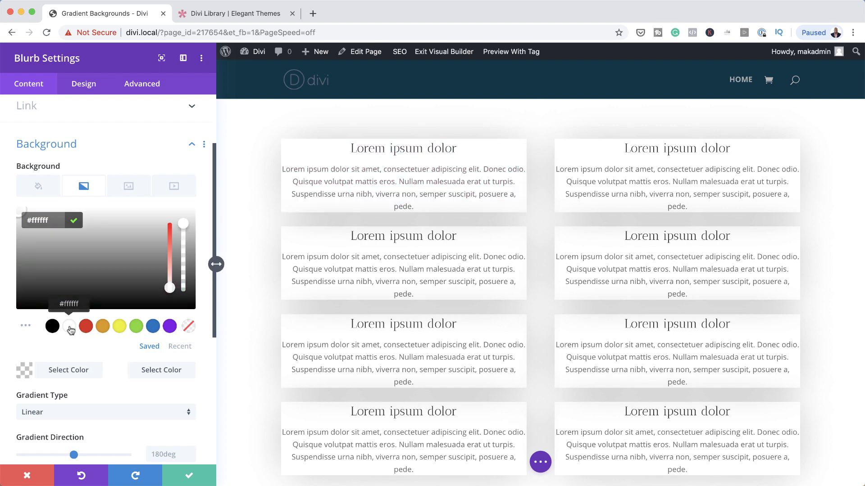
Step: Change the gradient type to Radial and set its radial direction to Bottom
{"action": "scroll", "coordinate": [98, 387], "scroll_direction": "down", "scroll_amount": 2}
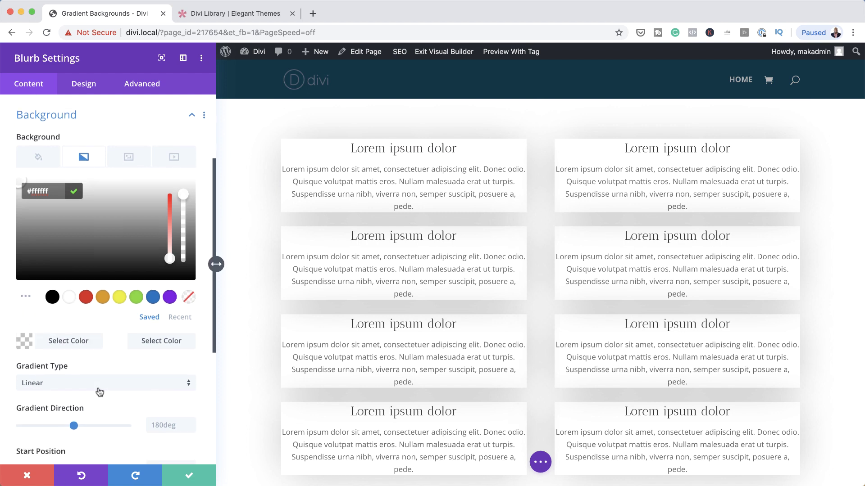
{"action": "left_click", "coordinate": [66, 365]}
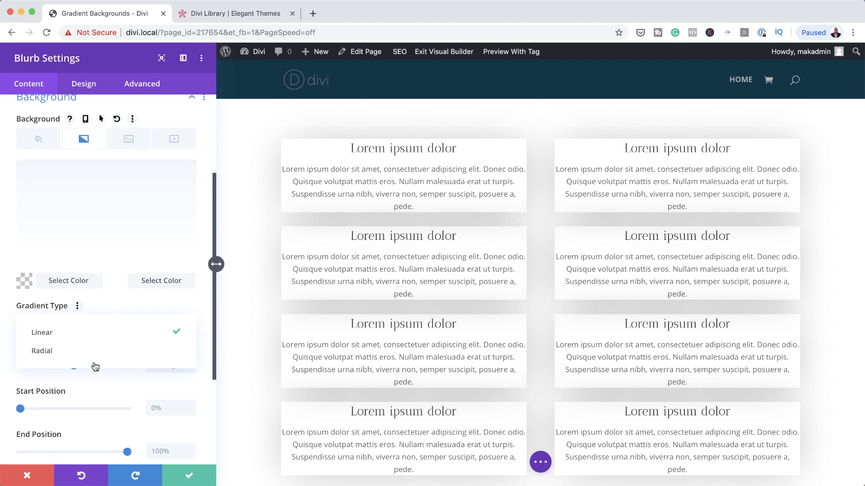
{"action": "left_click", "coordinate": [77, 354]}
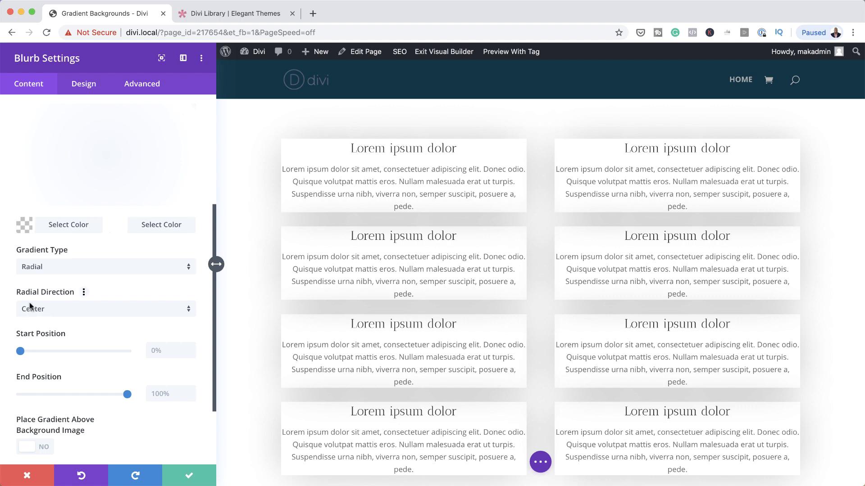
{"action": "left_click", "coordinate": [88, 313]}
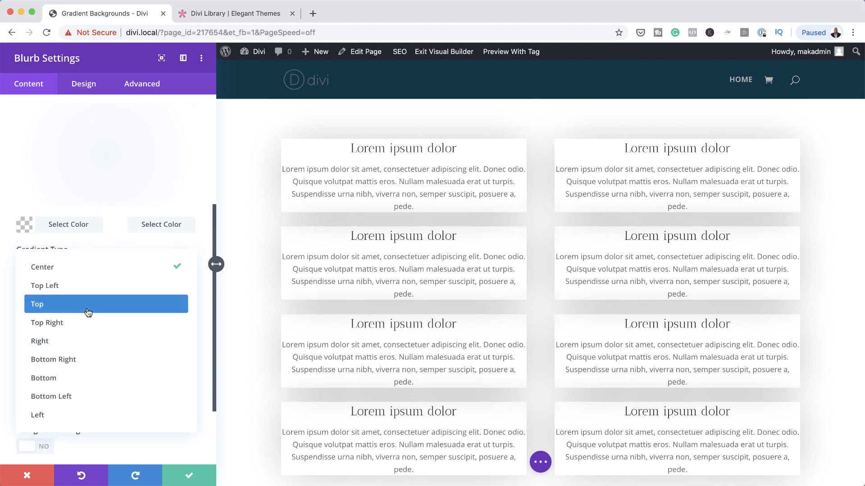
{"action": "left_click", "coordinate": [95, 376]}
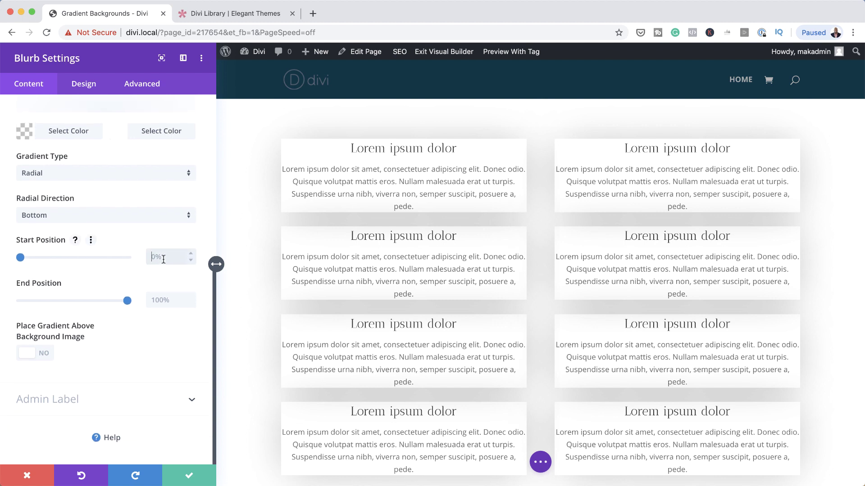
Step: Set the gradient's start and end positions to 45% and place the gradient above the background image
{"action": "type", "text": "45"}
{"action": "left_click", "coordinate": [160, 300]}
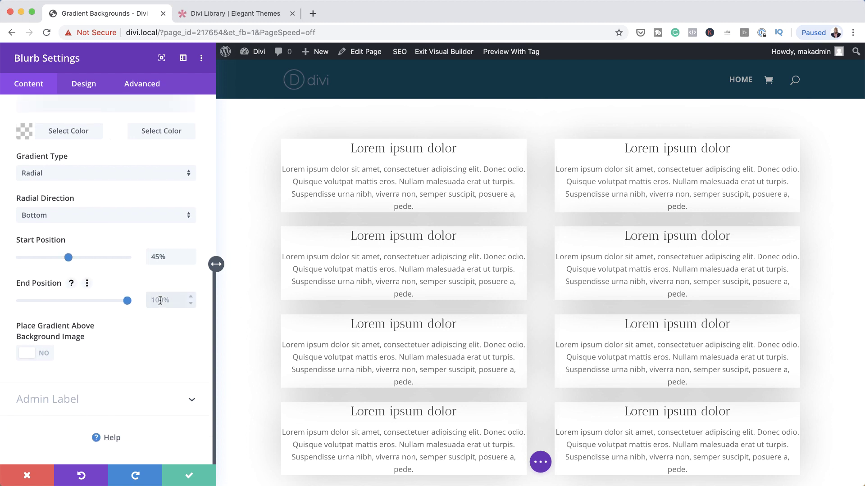
{"action": "type", "text": "45"}
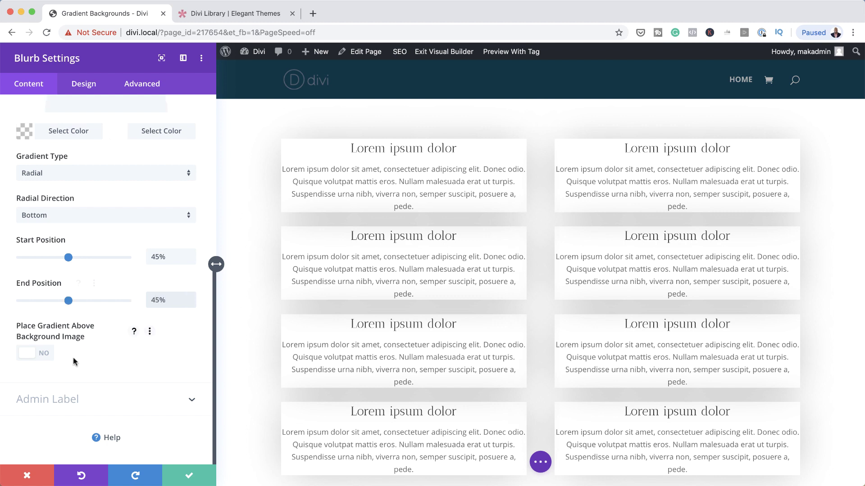
{"action": "left_click", "coordinate": [45, 357]}
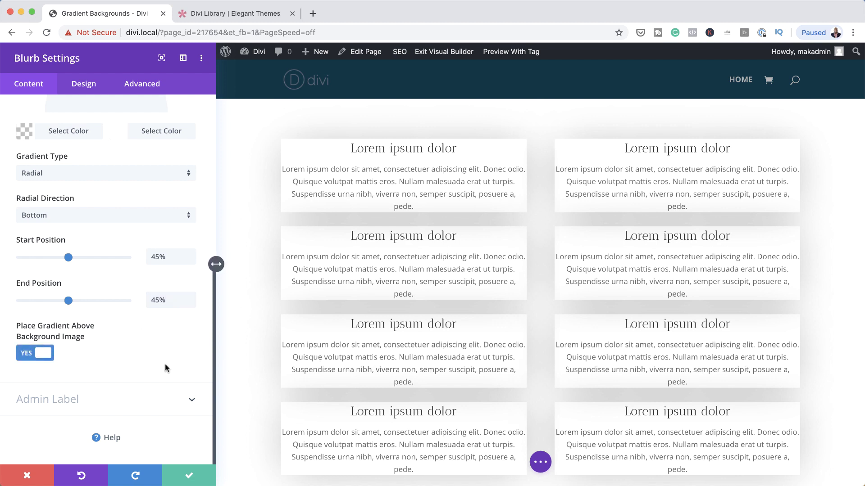
Step: Add architect-firm-05.jpg from the media library as the first blurb's background image
{"action": "scroll", "coordinate": [165, 368], "scroll_direction": "up", "scroll_amount": 6}
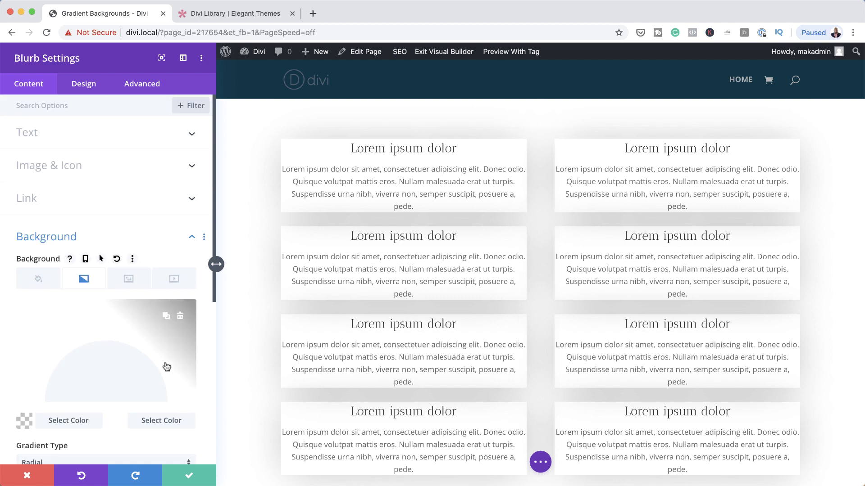
{"action": "left_click", "coordinate": [134, 282]}
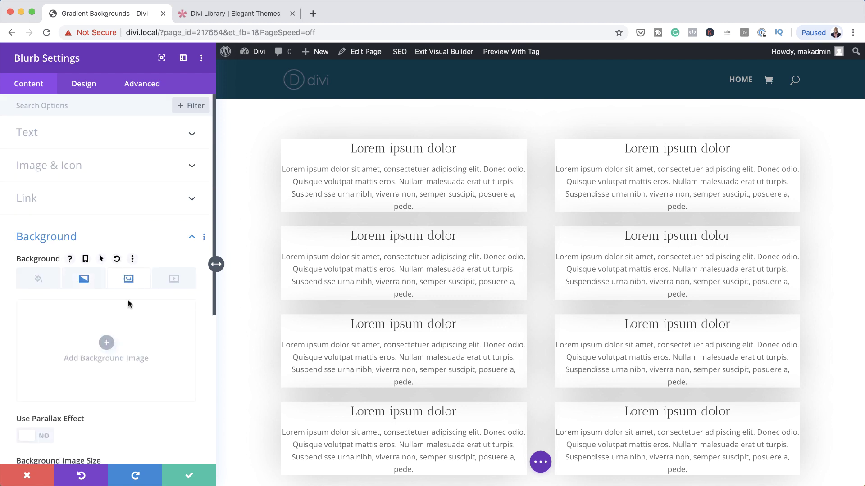
{"action": "left_click", "coordinate": [105, 343]}
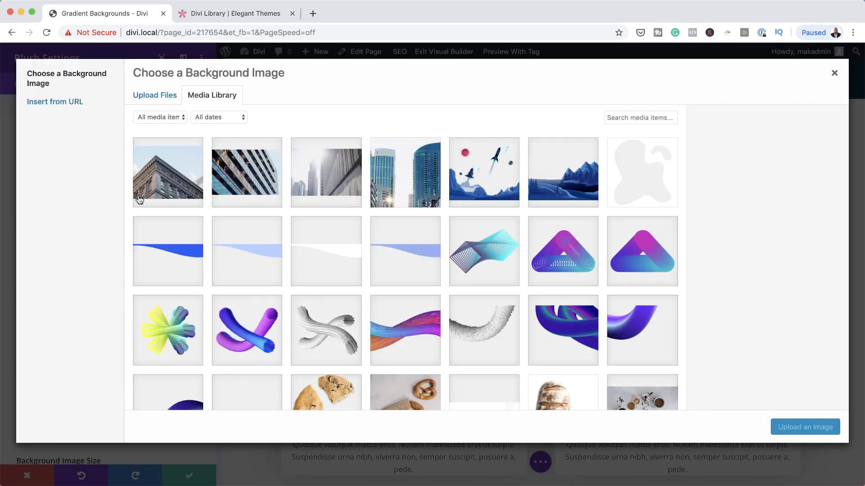
{"action": "left_click", "coordinate": [176, 181]}
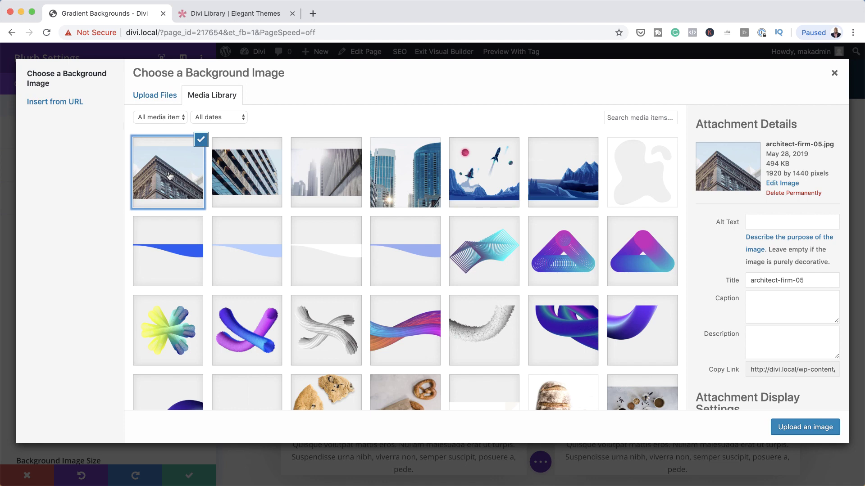
{"action": "left_click", "coordinate": [804, 429]}
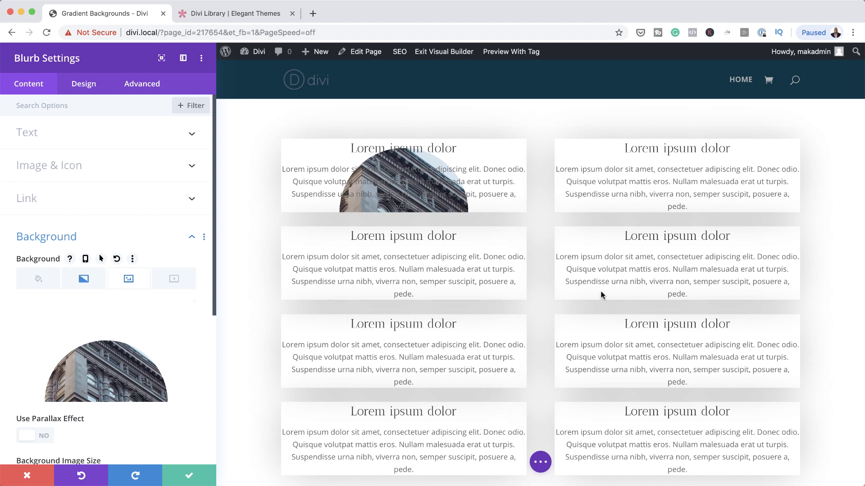
Step: Set the background image position to Top Center
{"action": "scroll", "coordinate": [150, 358], "scroll_direction": "down", "scroll_amount": 10}
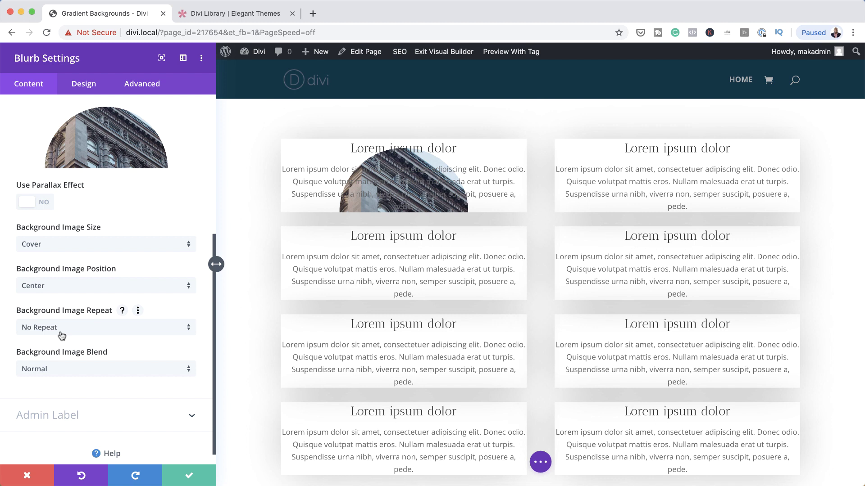
{"action": "left_click", "coordinate": [86, 288]}
{"action": "left_click", "coordinate": [83, 288]}
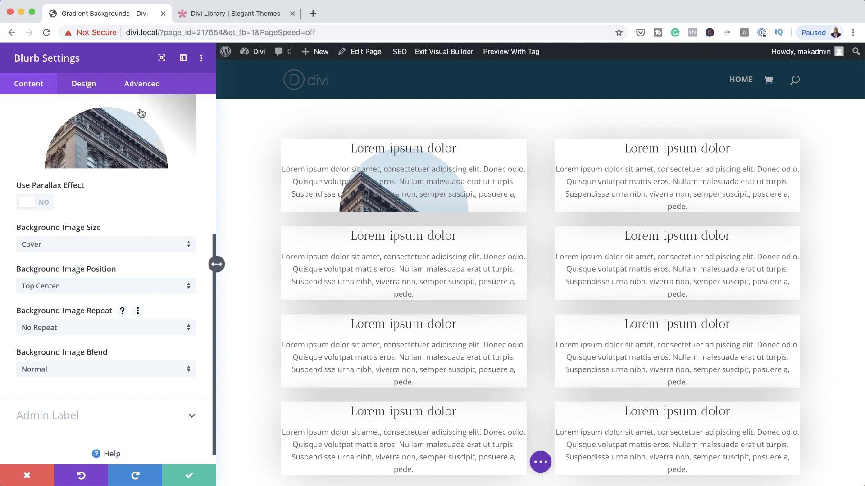
Step: Set the blurb's padding to 100px top, 350px bottom, and a linked 50px left and right
{"action": "left_click", "coordinate": [85, 85]}
{"action": "left_click", "coordinate": [47, 299]}
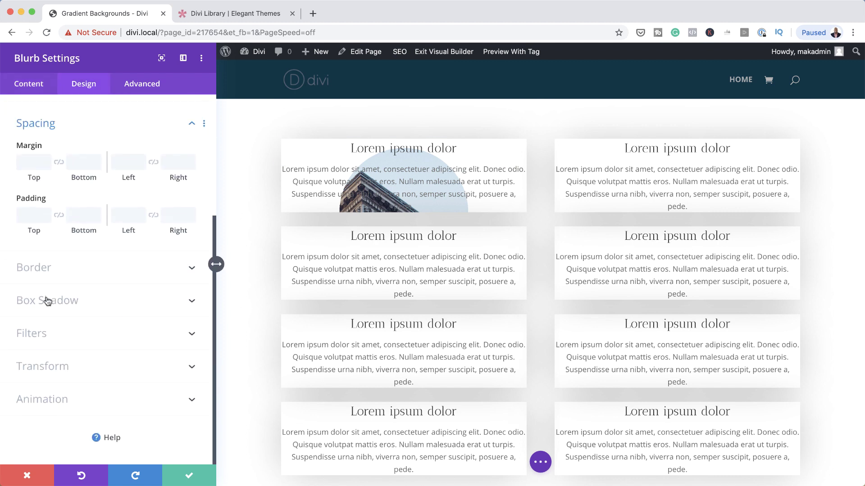
{"action": "left_click", "coordinate": [34, 215]}
{"action": "type", "text": "100px"}
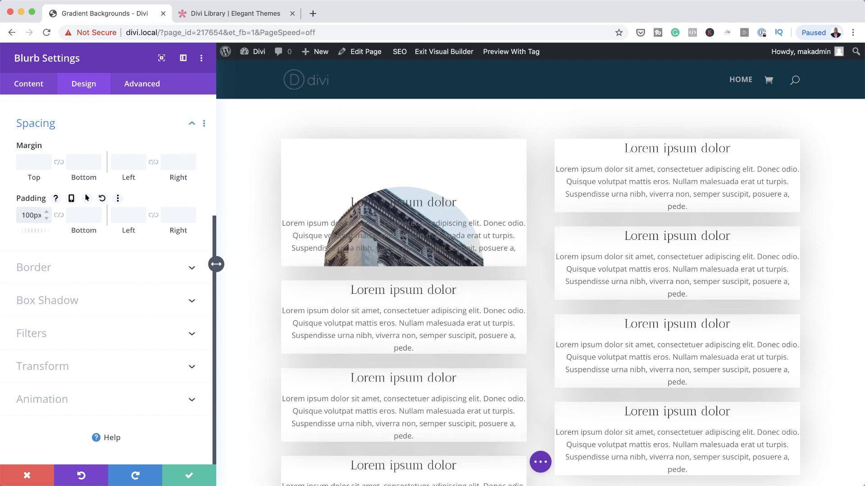
{"action": "left_click", "coordinate": [84, 214]}
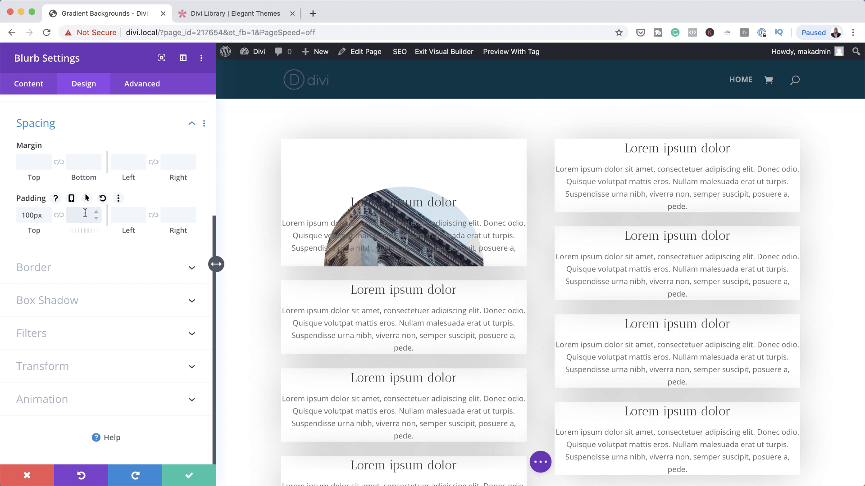
{"action": "type", "text": "350px"}
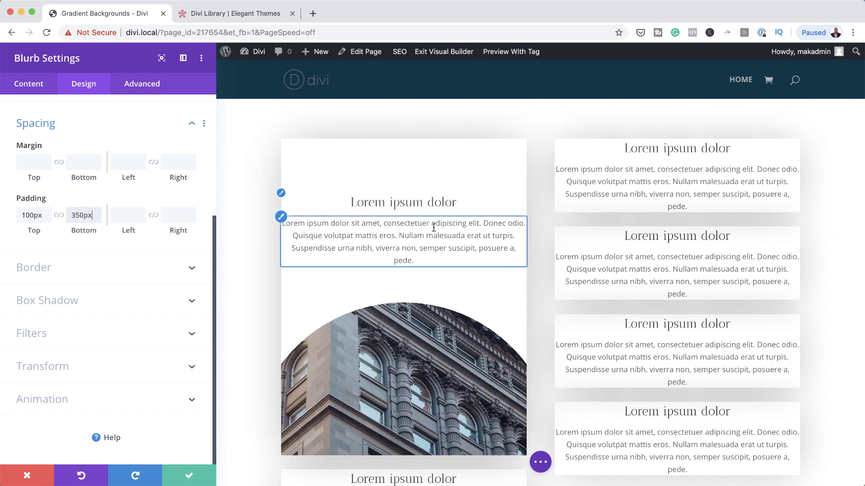
{"action": "left_click", "coordinate": [121, 219]}
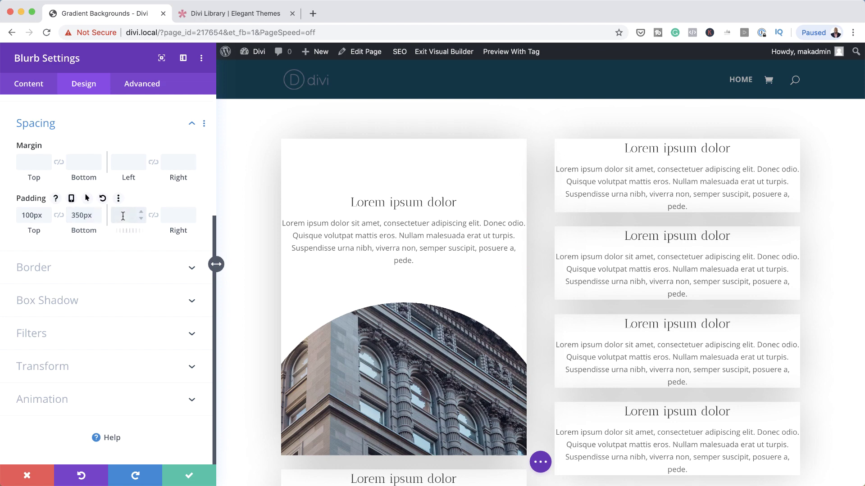
{"action": "type", "text": "50"}
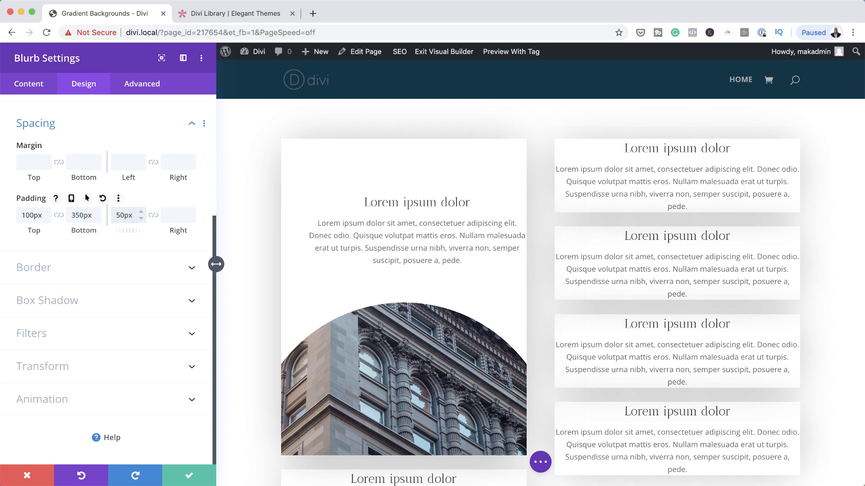
{"action": "left_click", "coordinate": [154, 216]}
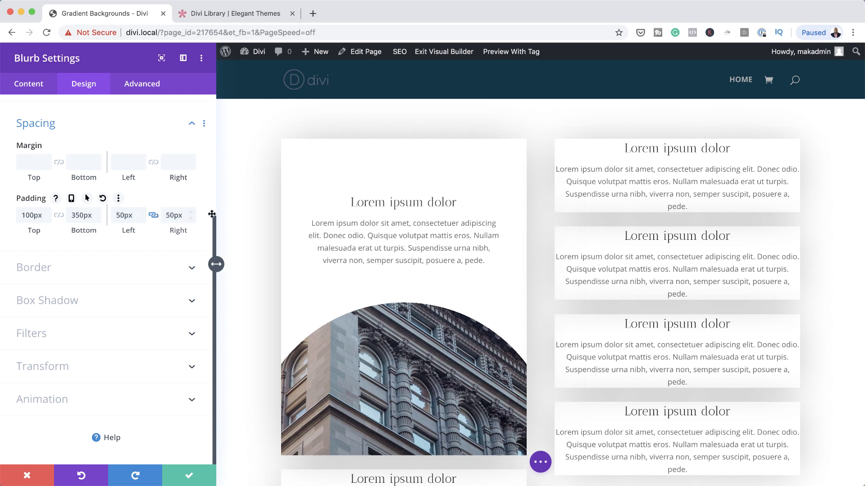
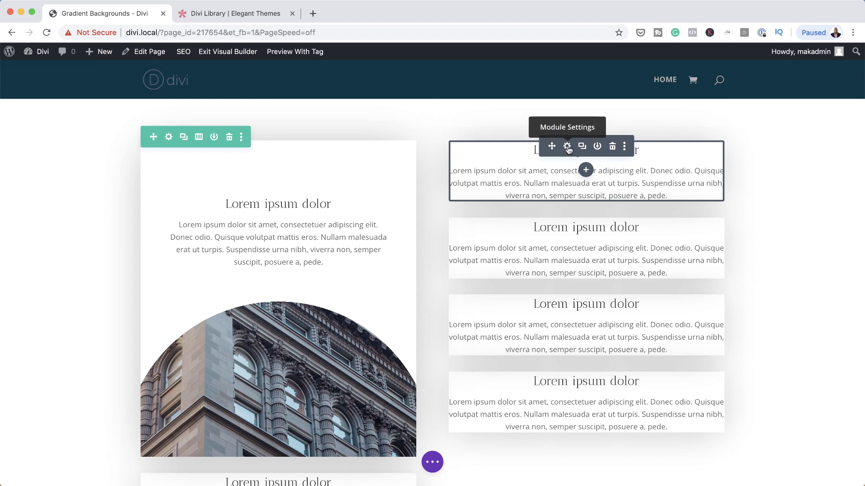
Step: Add a background gradient to the first blurb in the second column
{"action": "left_click", "coordinate": [568, 147]}
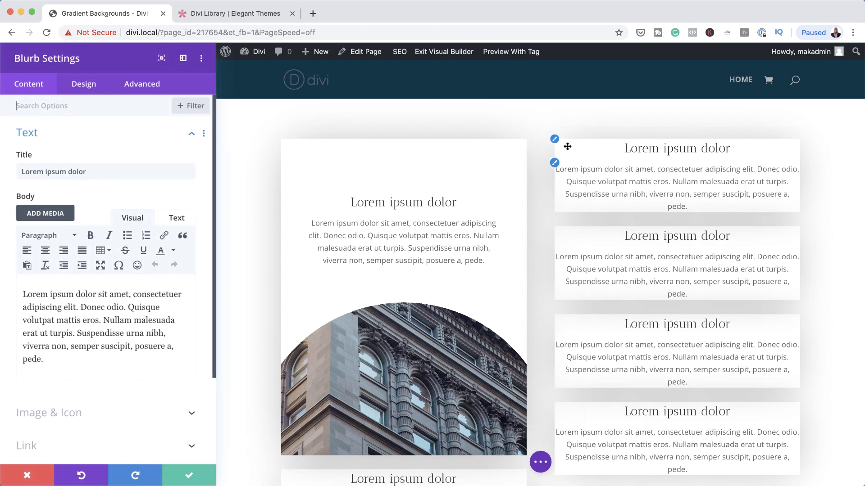
{"action": "scroll", "coordinate": [136, 383], "scroll_direction": "down", "scroll_amount": 5}
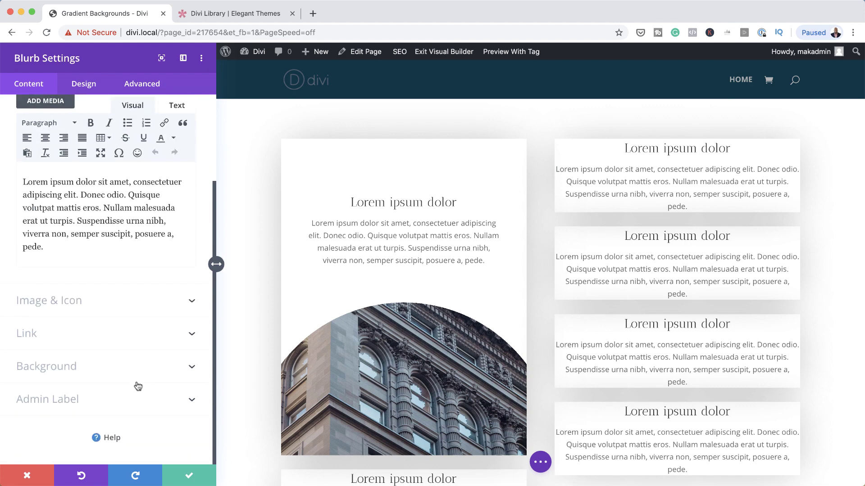
{"action": "left_click", "coordinate": [68, 369]}
{"action": "left_click", "coordinate": [83, 202]}
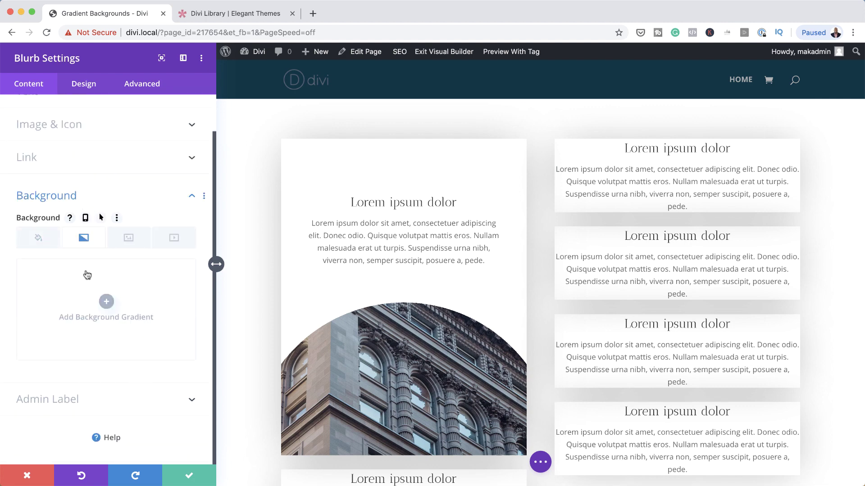
{"action": "left_click", "coordinate": [107, 301]}
Step: Set this gradient's first color to rgba(255,255,255,0) and its second color to white (#ffffff)
{"action": "left_click", "coordinate": [25, 329]}
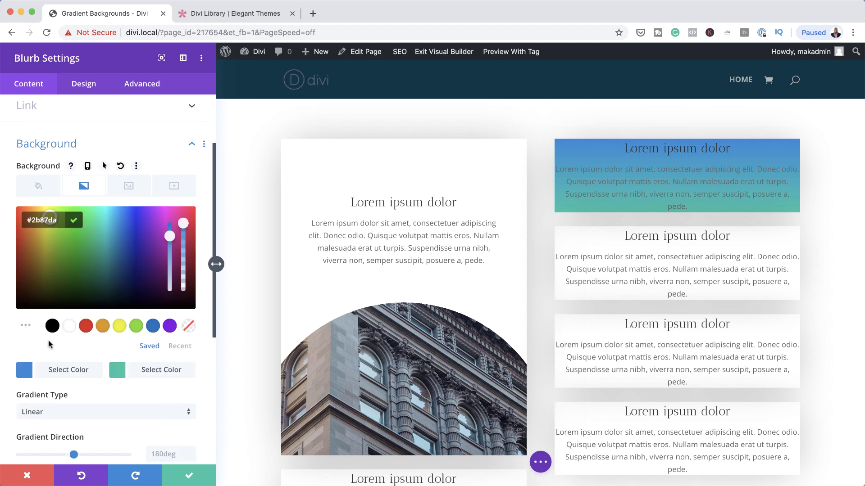
{"action": "left_click_drag", "start_coordinate": [182, 224], "coordinate": [183, 240]}
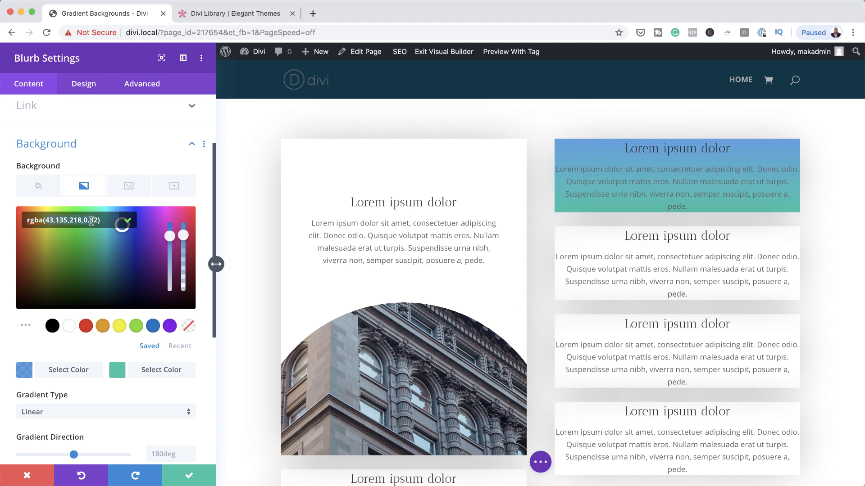
{"action": "key", "text": "ctrl+a"}
{"action": "type", "text": "rgba(255,255,255,0)"}
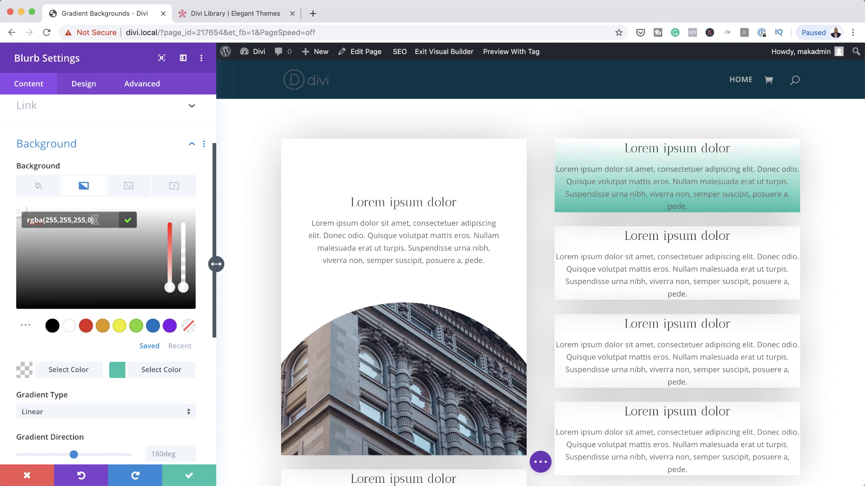
{"action": "left_click", "coordinate": [117, 370]}
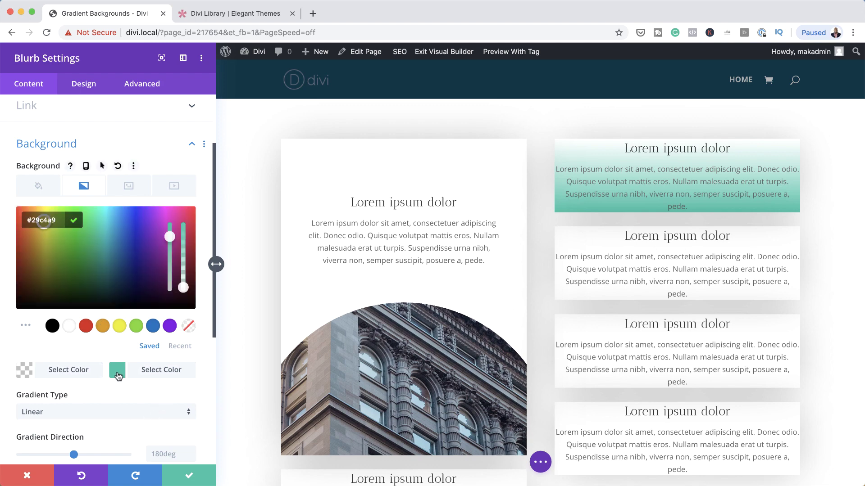
{"action": "left_click", "coordinate": [67, 327]}
Step: Change the gradient type of the second column's first blurb to Radial
{"action": "scroll", "coordinate": [195, 379], "scroll_direction": "down", "scroll_amount": 1}
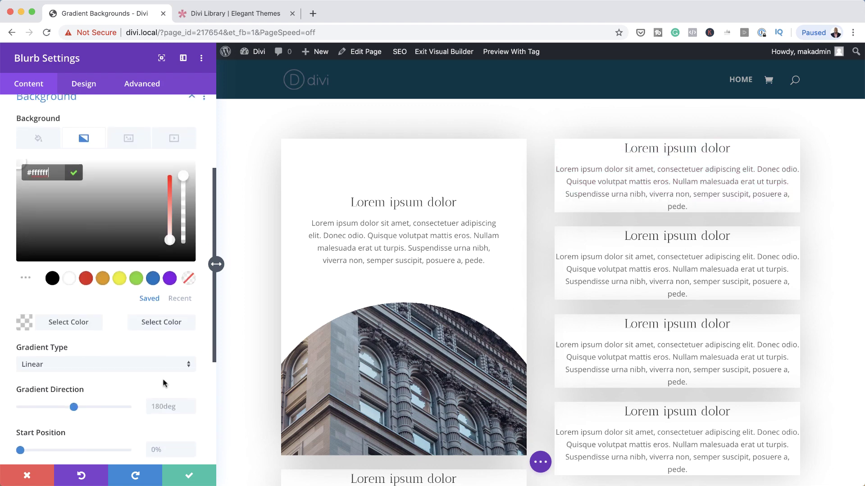
{"action": "left_click", "coordinate": [71, 364]}
{"action": "scroll", "coordinate": [72, 366], "scroll_direction": "down", "scroll_amount": 1}
{"action": "left_click", "coordinate": [67, 353]}
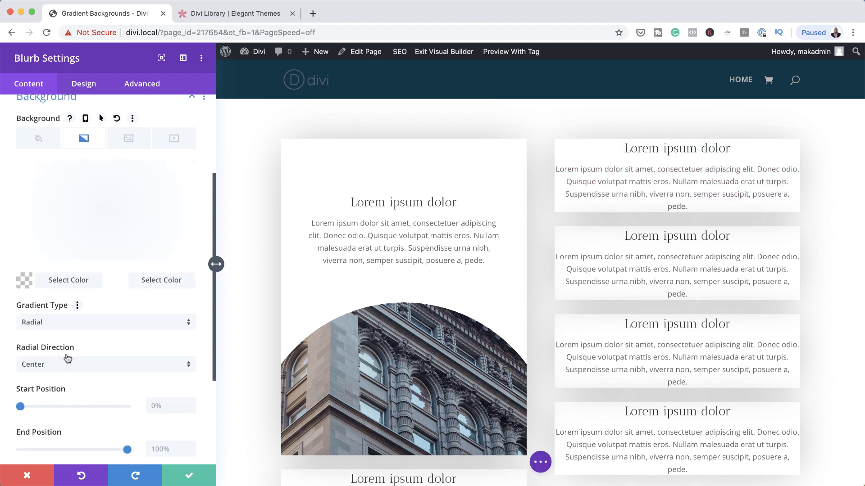
Step: Set this radial gradient's start and end positions to 45% and place it above the background image
{"action": "scroll", "coordinate": [126, 390], "scroll_direction": "down", "scroll_amount": 1}
{"action": "left_click", "coordinate": [160, 359]}
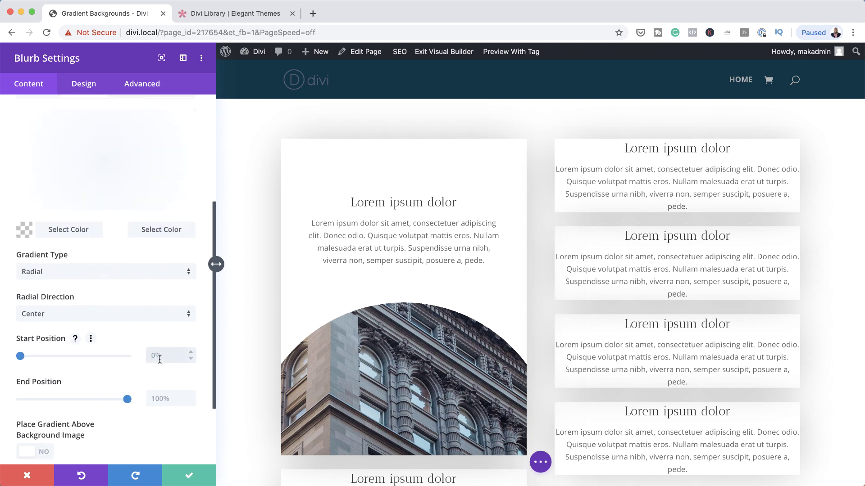
{"action": "type", "text": "45"}
{"action": "left_click", "coordinate": [166, 400]}
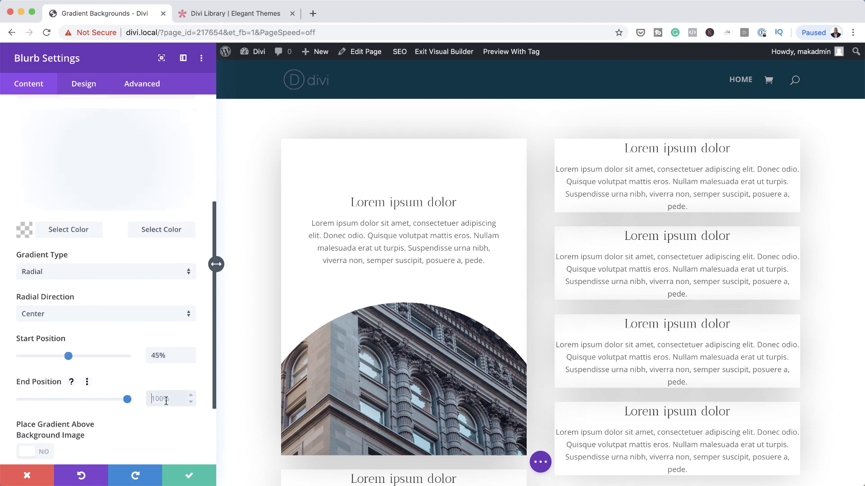
{"action": "type", "text": "45"}
{"action": "key", "text": "Return"}
{"action": "scroll", "coordinate": [150, 429], "scroll_direction": "down", "scroll_amount": 2}
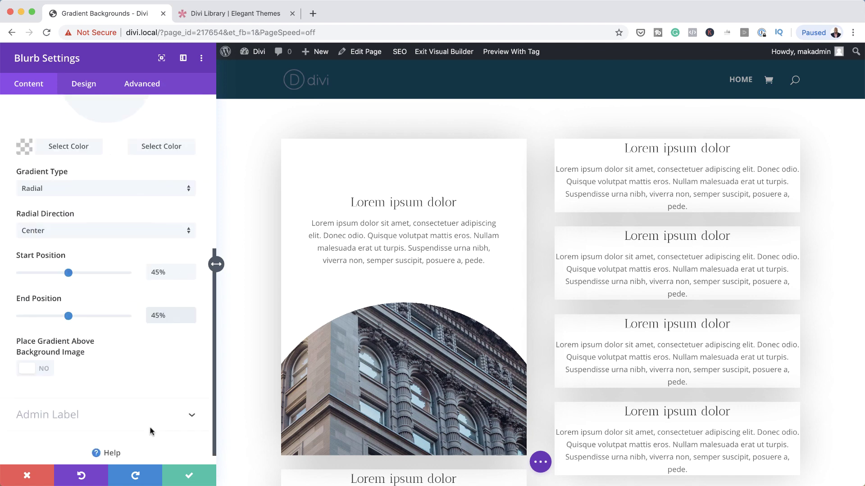
{"action": "left_click", "coordinate": [47, 372]}
Step: Add architect-firm-05.jpg from the media library as the background image of the second column's first blurb
{"action": "scroll", "coordinate": [116, 336], "scroll_direction": "up", "scroll_amount": 5}
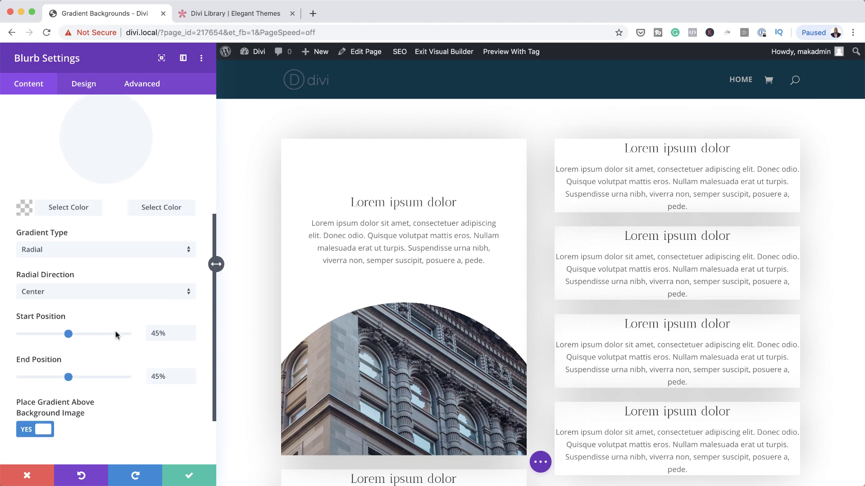
{"action": "left_click", "coordinate": [129, 202]}
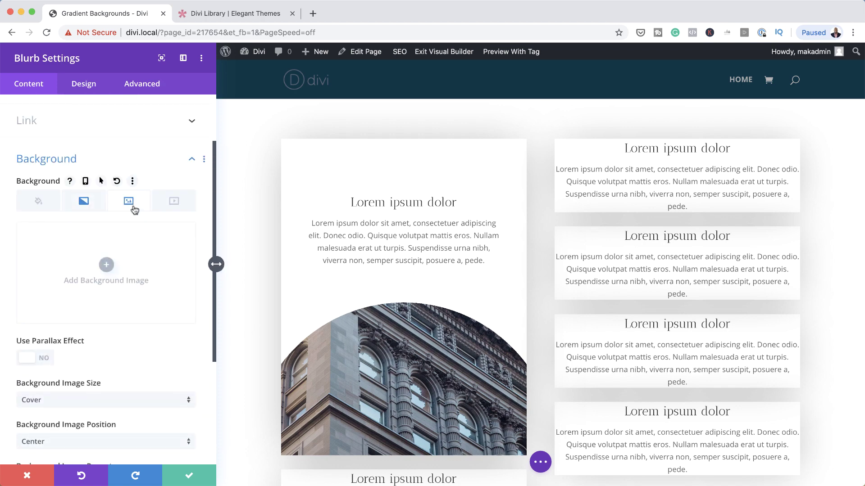
{"action": "left_click", "coordinate": [107, 267]}
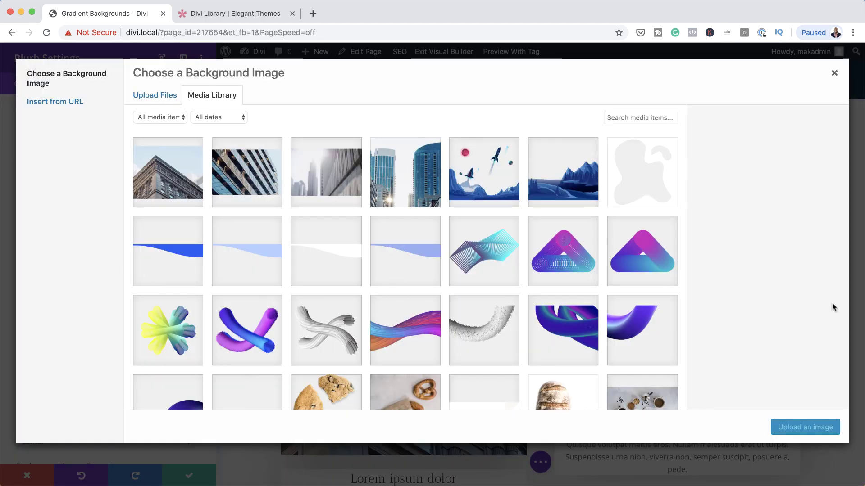
{"action": "left_click", "coordinate": [160, 169]}
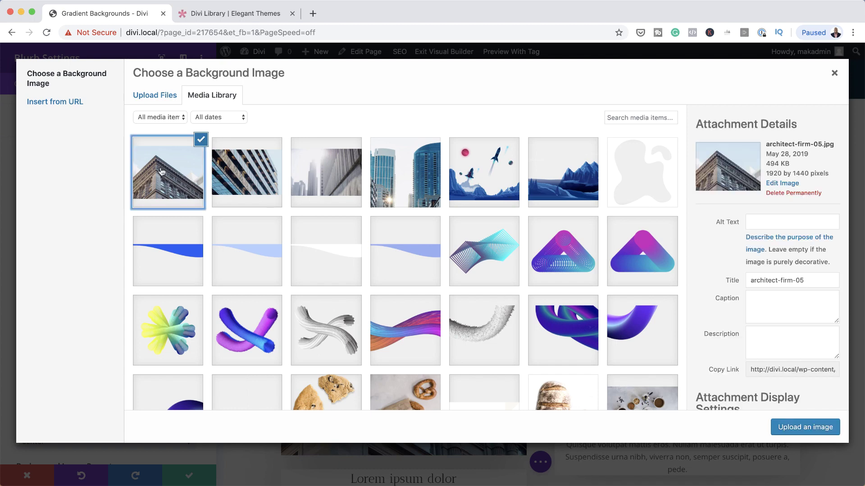
{"action": "left_click", "coordinate": [807, 428]}
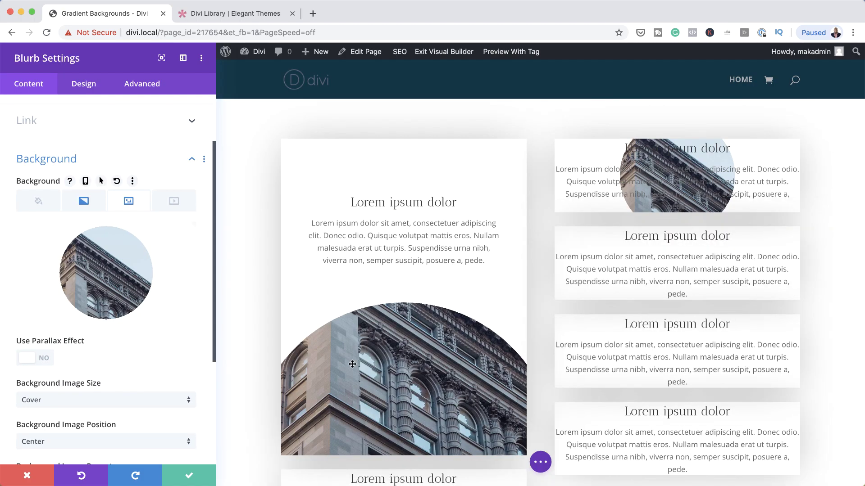
Step: Set the background image position of the second column's first blurb to Top Right
{"action": "scroll", "coordinate": [174, 329], "scroll_direction": "down", "scroll_amount": 2}
{"action": "scroll", "coordinate": [135, 356], "scroll_direction": "down", "scroll_amount": 3}
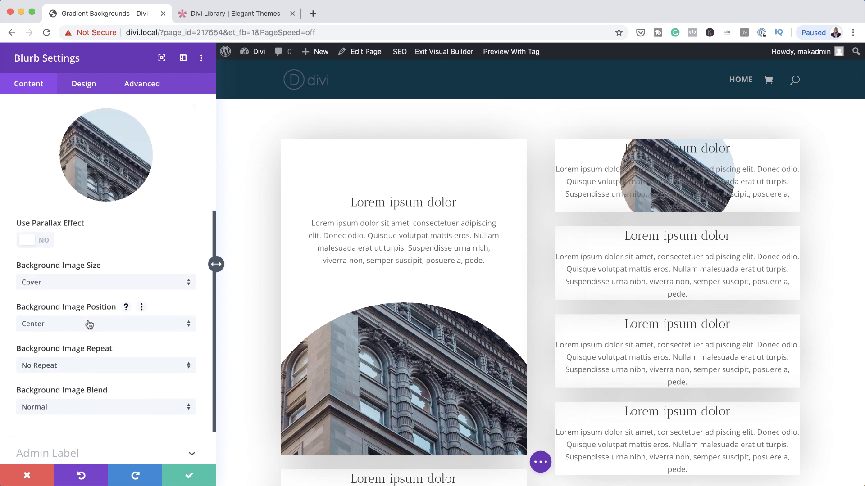
{"action": "left_click", "coordinate": [89, 324]}
{"action": "left_click", "coordinate": [93, 304]}
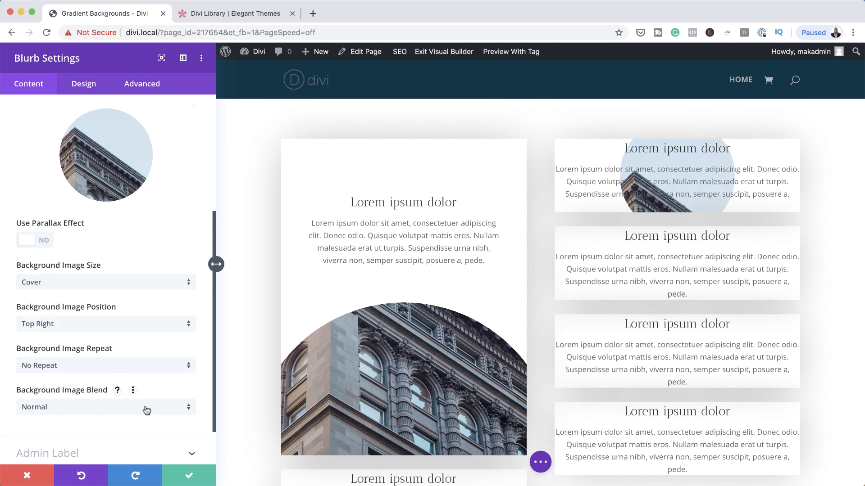
Step: Set the radial direction of this blurb's background gradient to Top Right
{"action": "scroll", "coordinate": [160, 232], "scroll_direction": "up", "scroll_amount": 2}
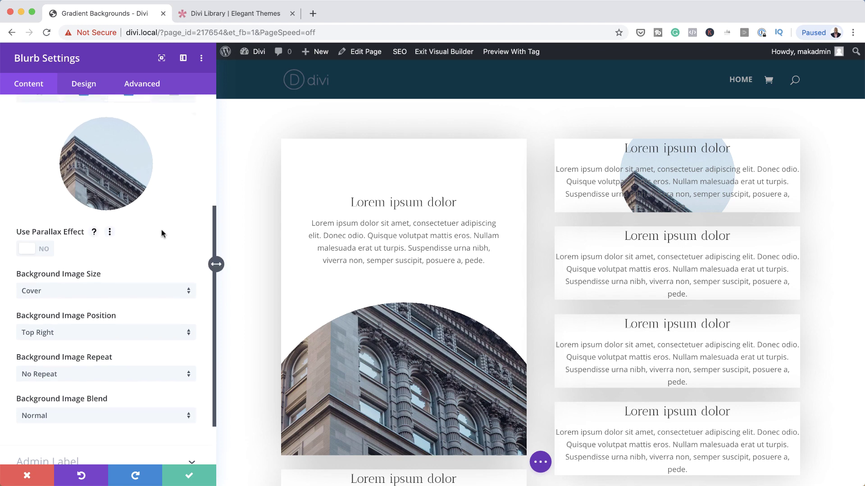
{"action": "scroll", "coordinate": [163, 233], "scroll_direction": "up", "scroll_amount": 4}
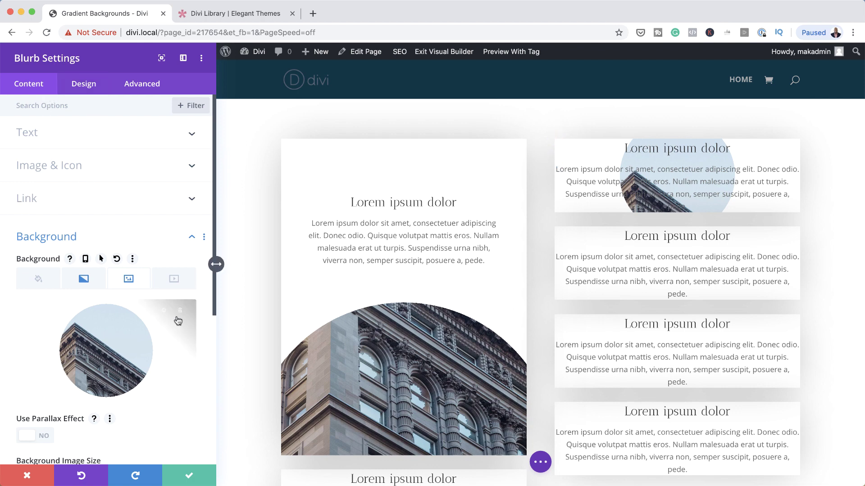
{"action": "left_click", "coordinate": [83, 280]}
{"action": "scroll", "coordinate": [149, 371], "scroll_direction": "down", "scroll_amount": 5}
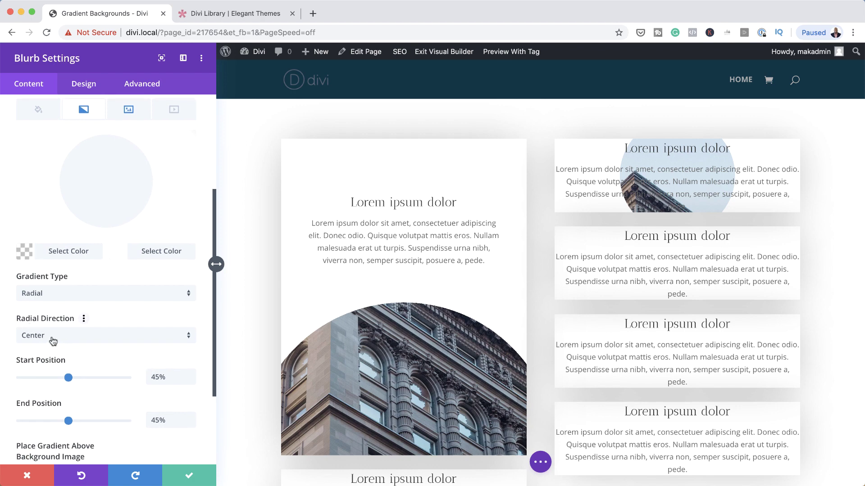
{"action": "left_click", "coordinate": [90, 340]}
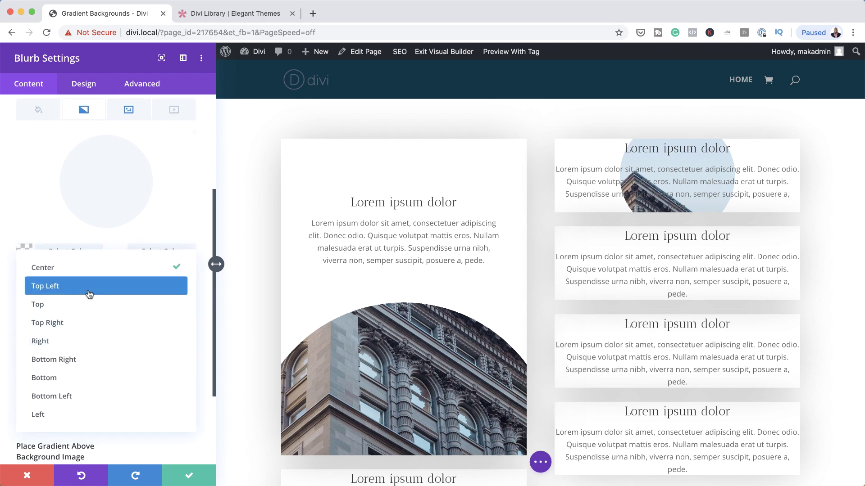
{"action": "left_click", "coordinate": [85, 323]}
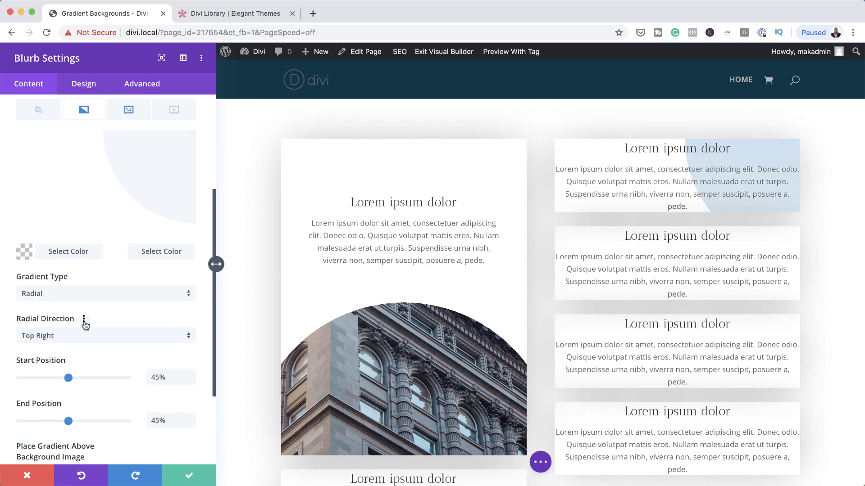
Step: Set the blurb's padding to 350px top, 100px bottom, 50px left and 200px right
{"action": "left_click", "coordinate": [96, 88]}
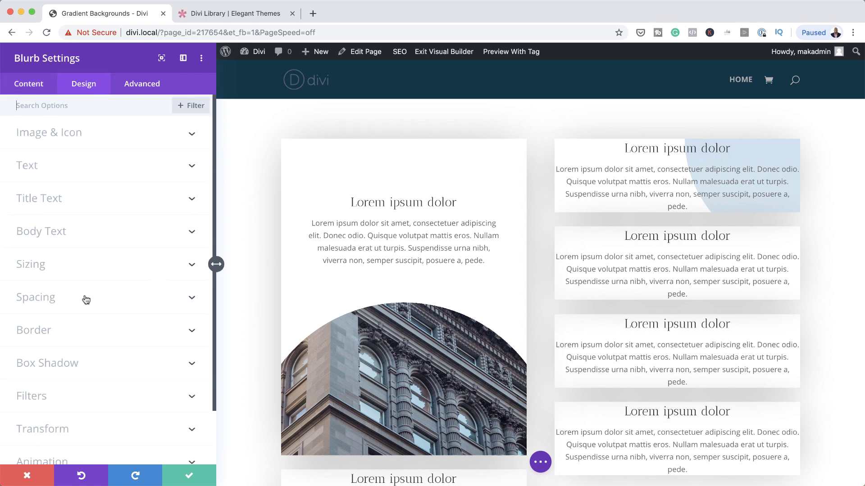
{"action": "left_click", "coordinate": [61, 300]}
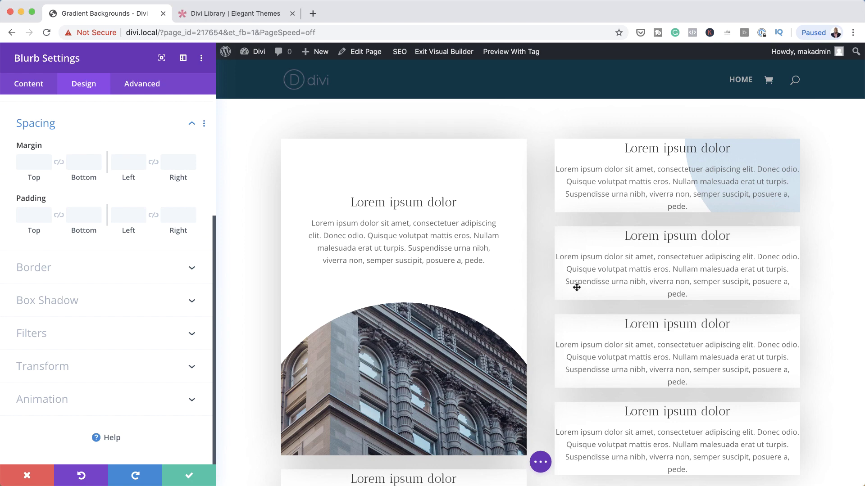
{"action": "left_click", "coordinate": [30, 211]}
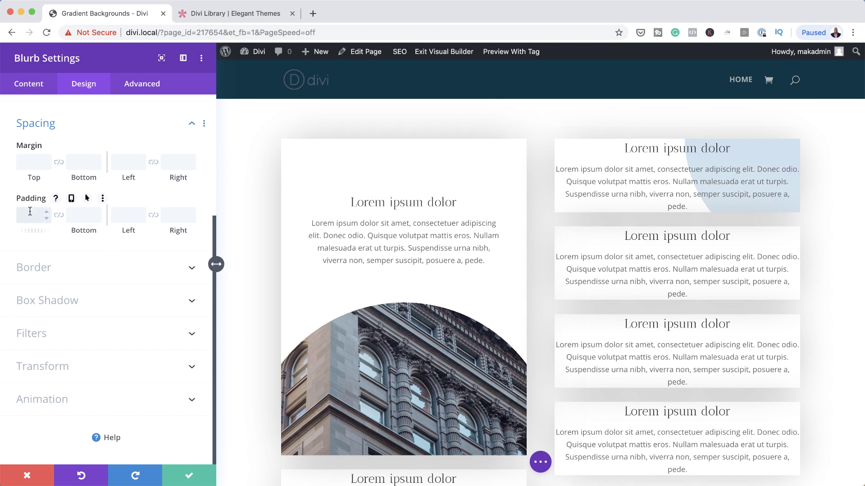
{"action": "left_click", "coordinate": [87, 215]}
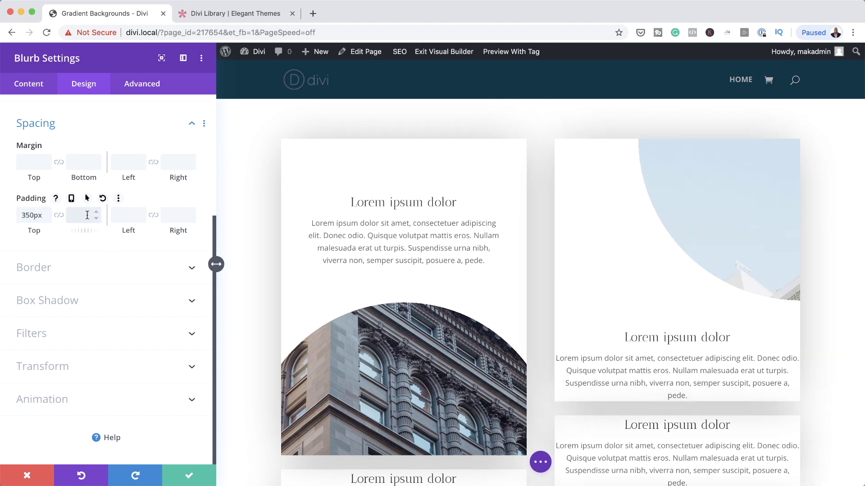
{"action": "type", "text": "100px"}
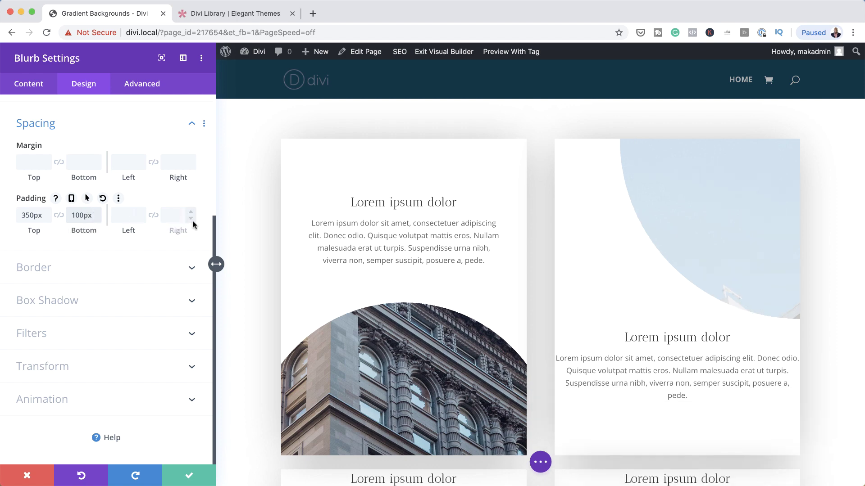
{"action": "type", "text": "5"}
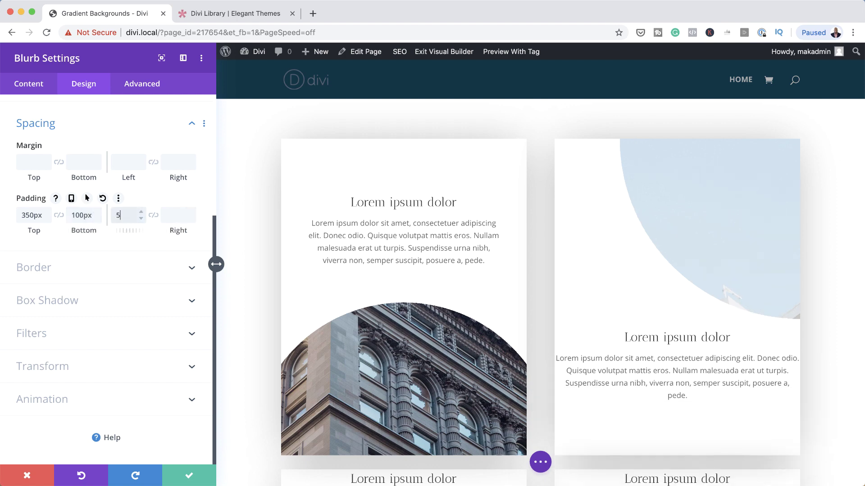
{"action": "type", "text": "0"}
{"action": "left_click", "coordinate": [172, 215]}
{"action": "type", "text": "200px"}
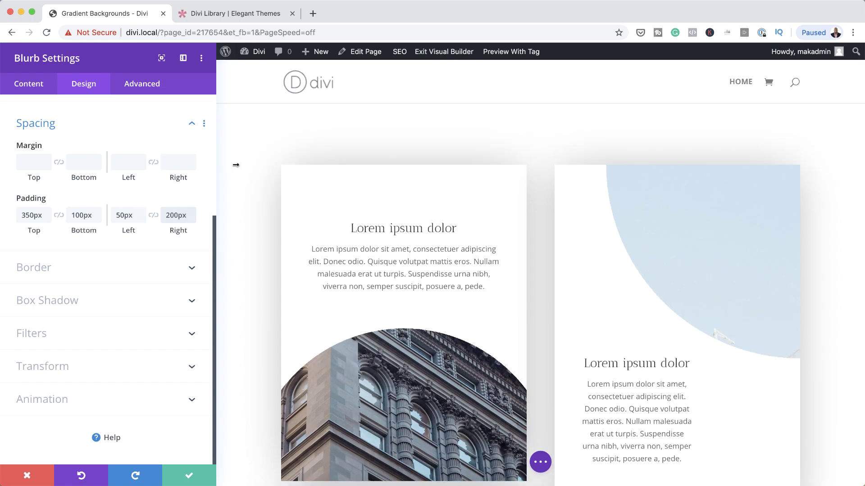
Step: Change the blurb's background image position to Center Left and save the blurb settings
{"action": "left_click", "coordinate": [32, 87]}
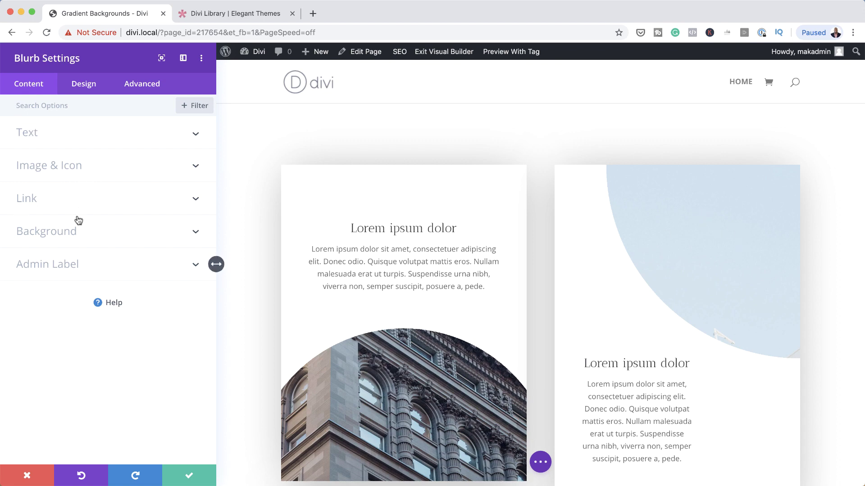
{"action": "left_click", "coordinate": [67, 232]}
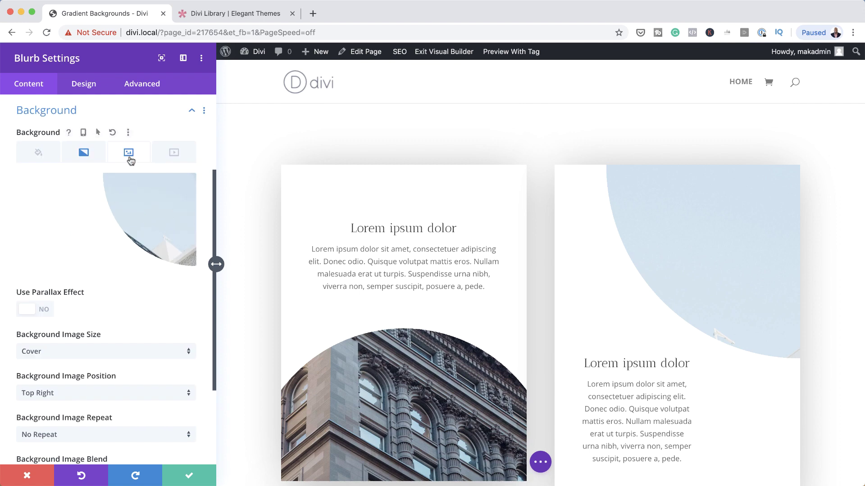
{"action": "scroll", "coordinate": [139, 305], "scroll_direction": "down", "scroll_amount": 2}
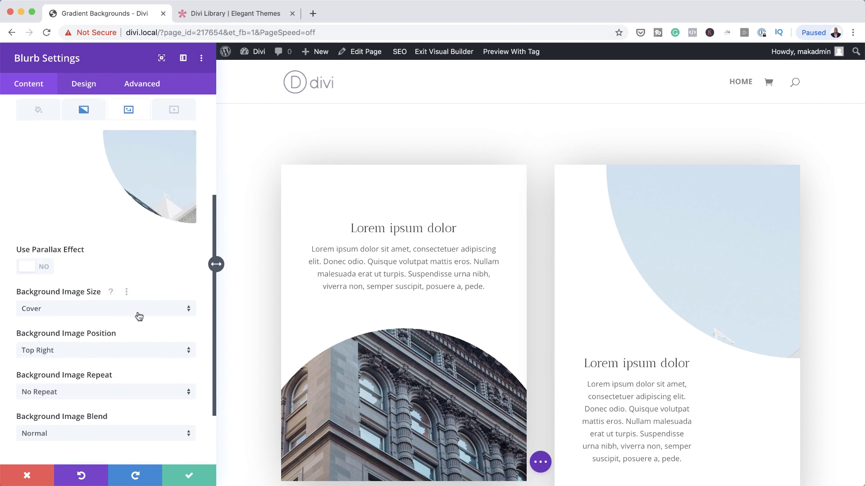
{"action": "left_click", "coordinate": [80, 356]}
{"action": "left_click", "coordinate": [79, 345]}
{"action": "left_click", "coordinate": [75, 352]}
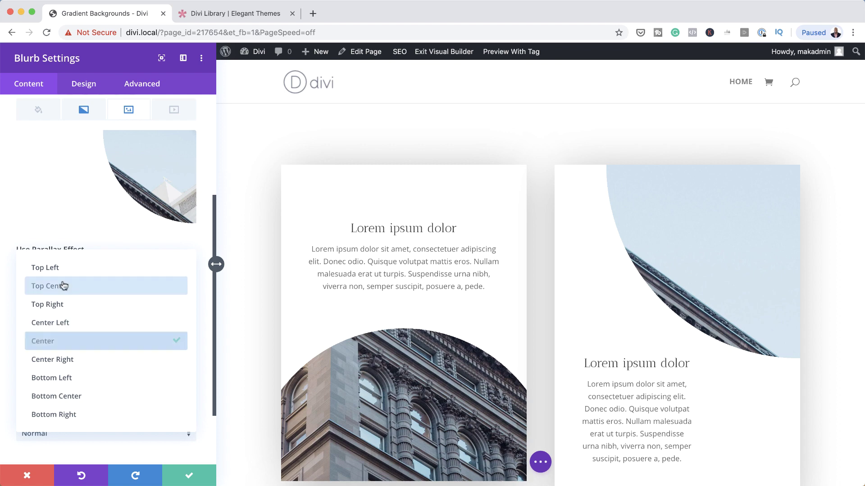
{"action": "left_click", "coordinate": [77, 323]}
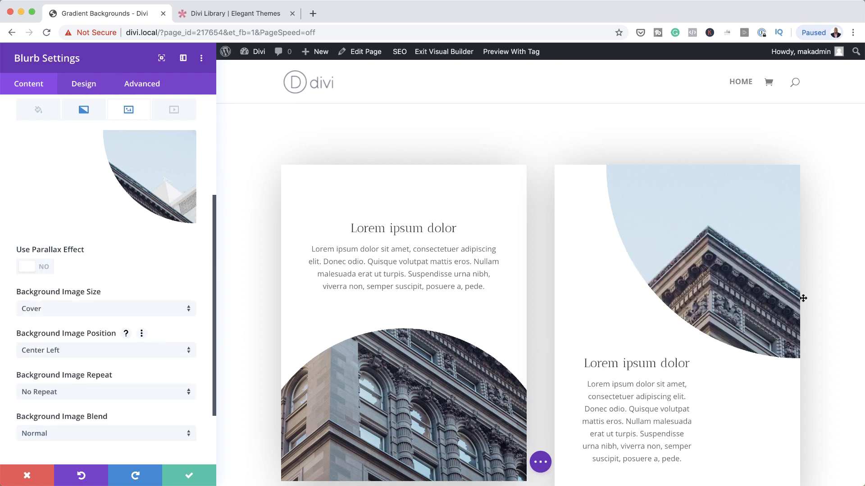
{"action": "left_click", "coordinate": [189, 481]}
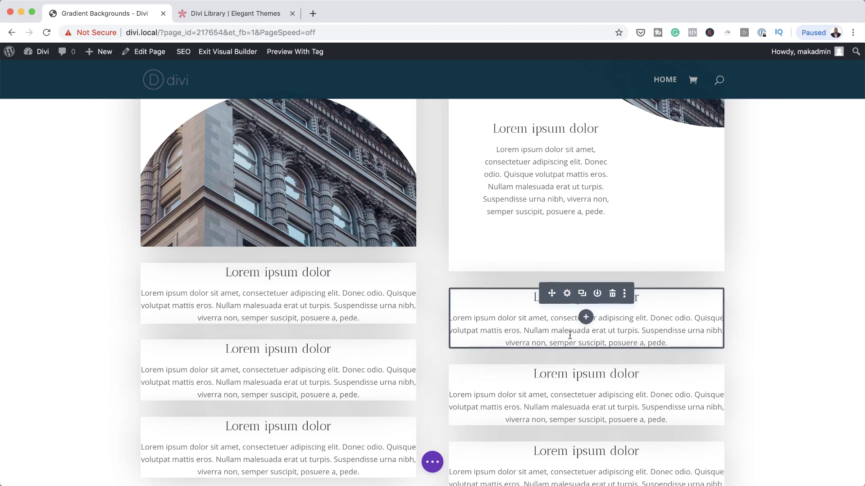
Step: Look over the published Gradient Backgrounds page from the first row of cards down to the last
{"action": "scroll", "coordinate": [586, 319], "scroll_direction": "up", "scroll_amount": 5}
{"action": "scroll", "coordinate": [532, 307], "scroll_direction": "up", "scroll_amount": 3}
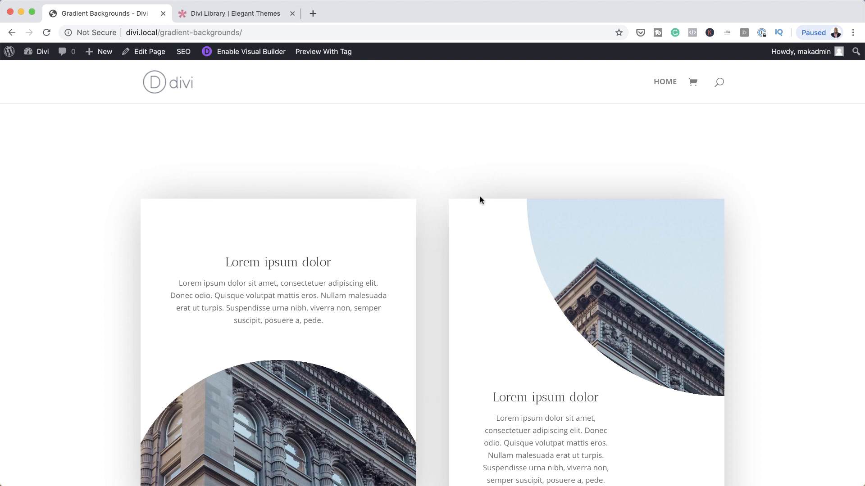
{"action": "scroll", "coordinate": [453, 254], "scroll_direction": "down", "scroll_amount": 2}
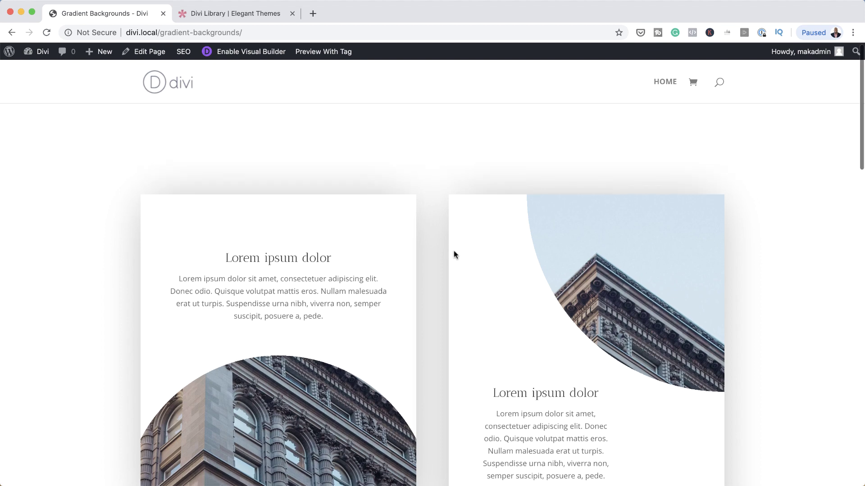
{"action": "scroll", "coordinate": [454, 252], "scroll_direction": "down", "scroll_amount": 10}
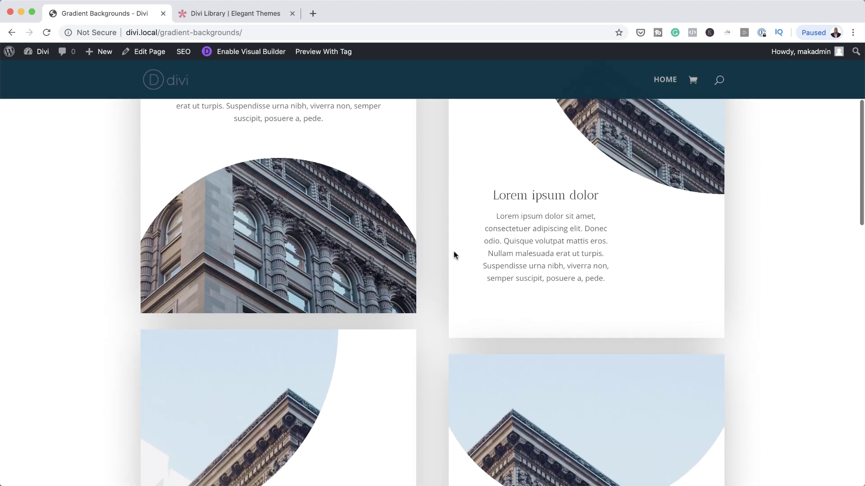
{"action": "scroll", "coordinate": [453, 255], "scroll_direction": "down", "scroll_amount": 10}
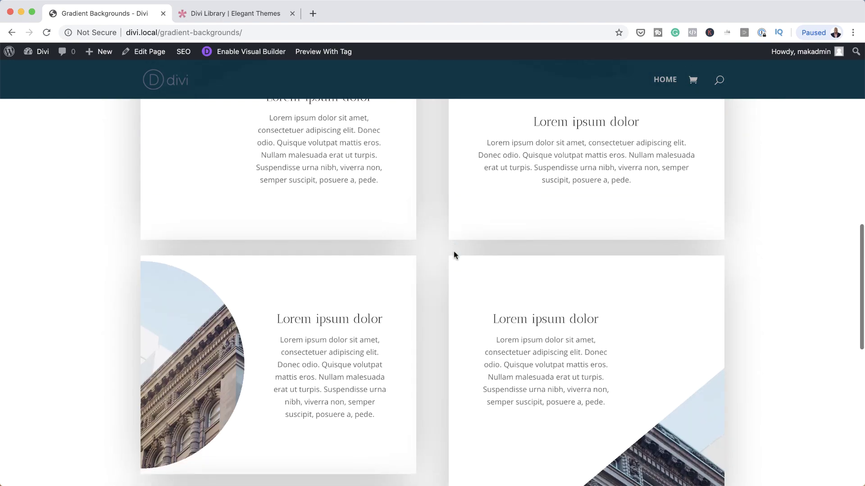
{"action": "scroll", "coordinate": [453, 255], "scroll_direction": "down", "scroll_amount": 8}
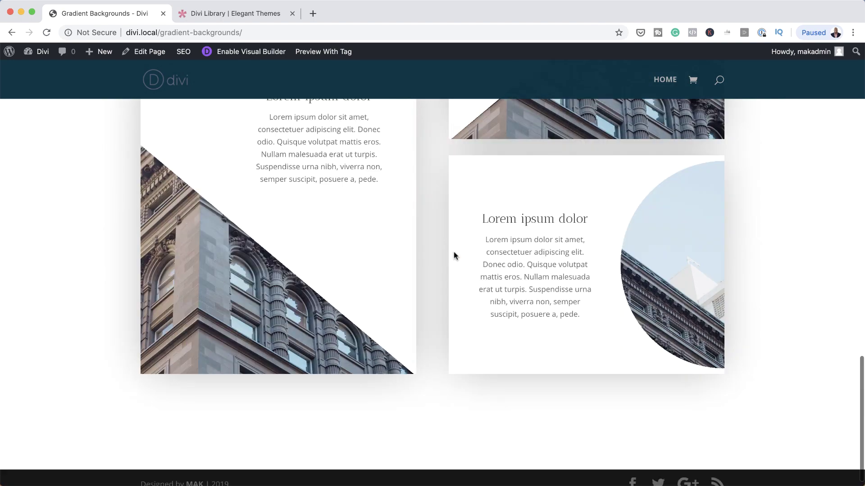